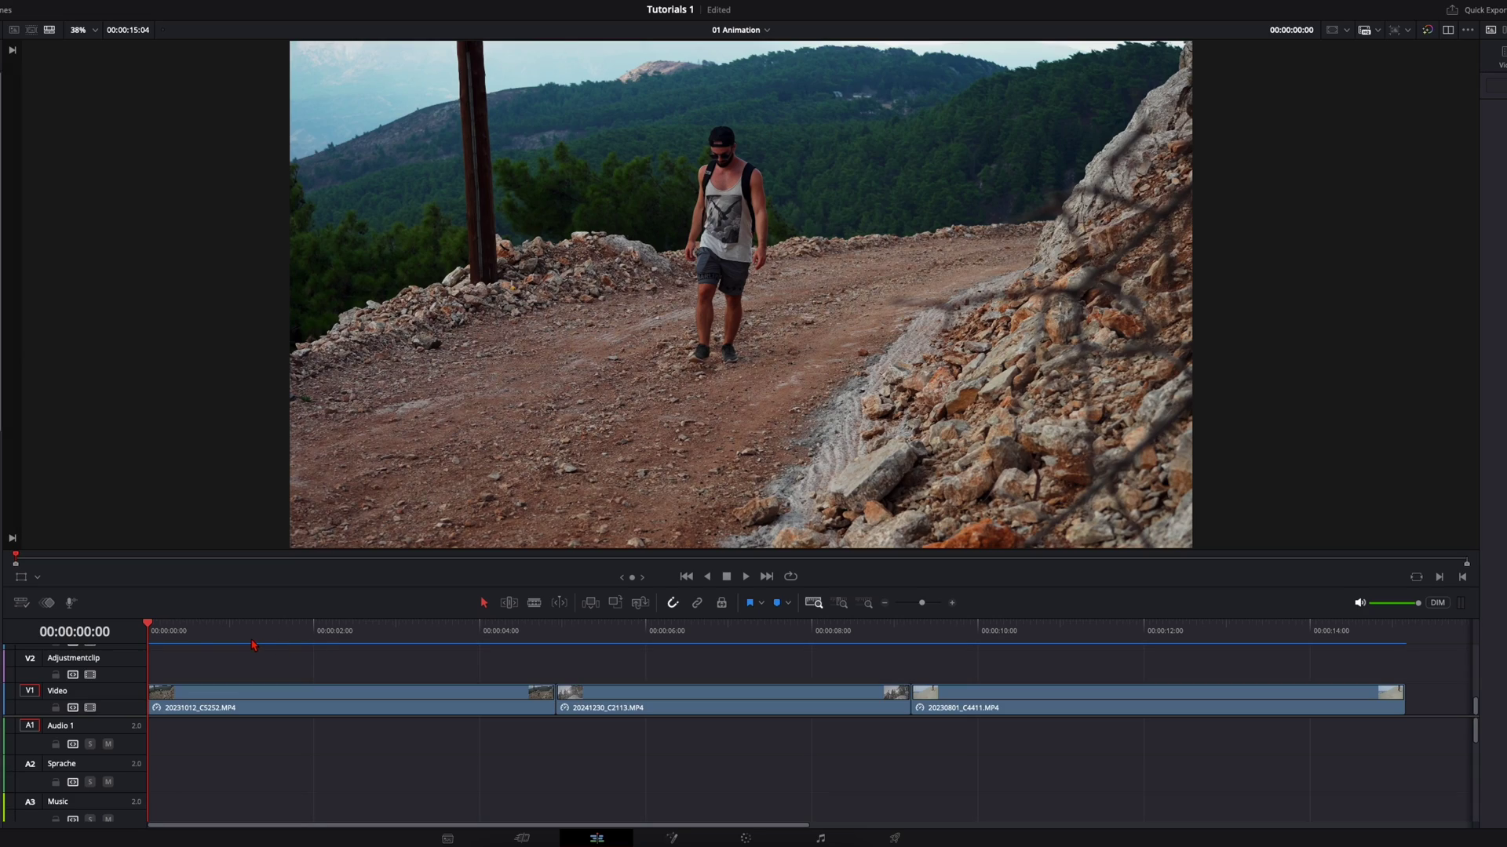
- Play through the timeline, previewing the snowy forest and desert dune clips
key(space)
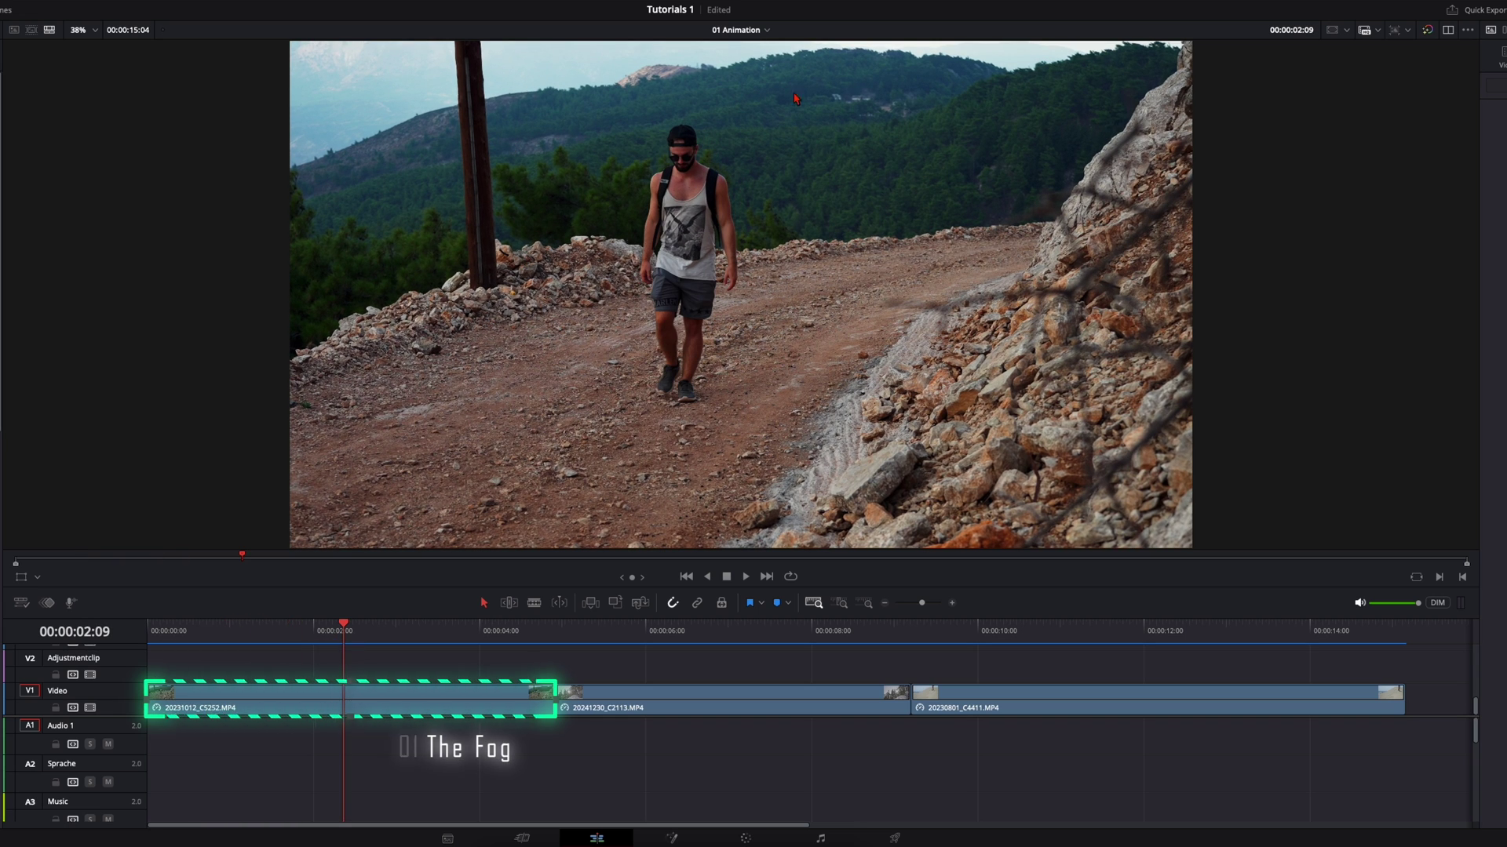
click(682, 641)
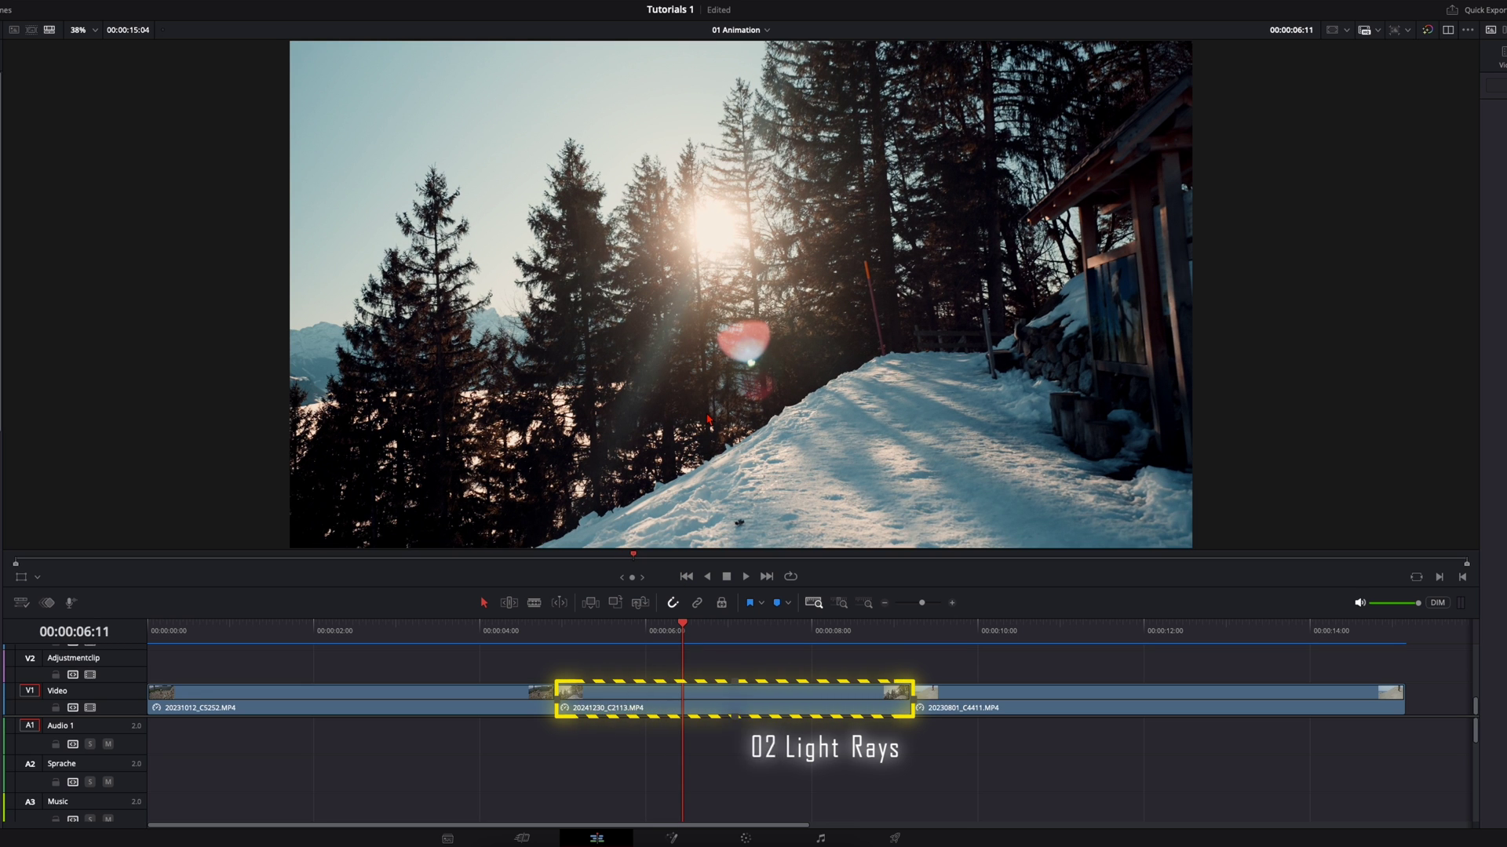
scroll(704, 351, down, 1)
click(909, 635)
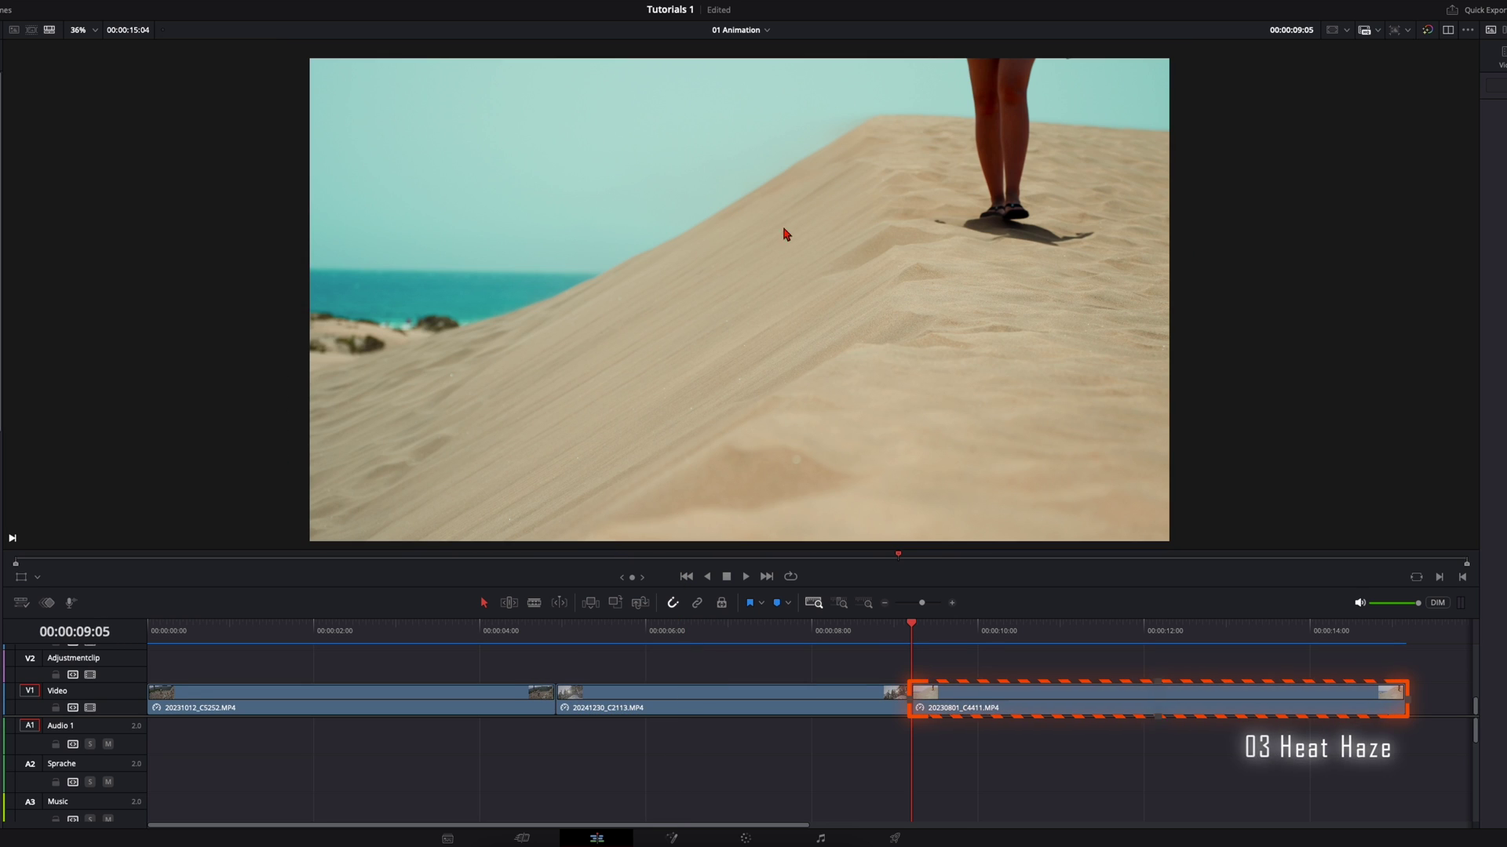
key(space)
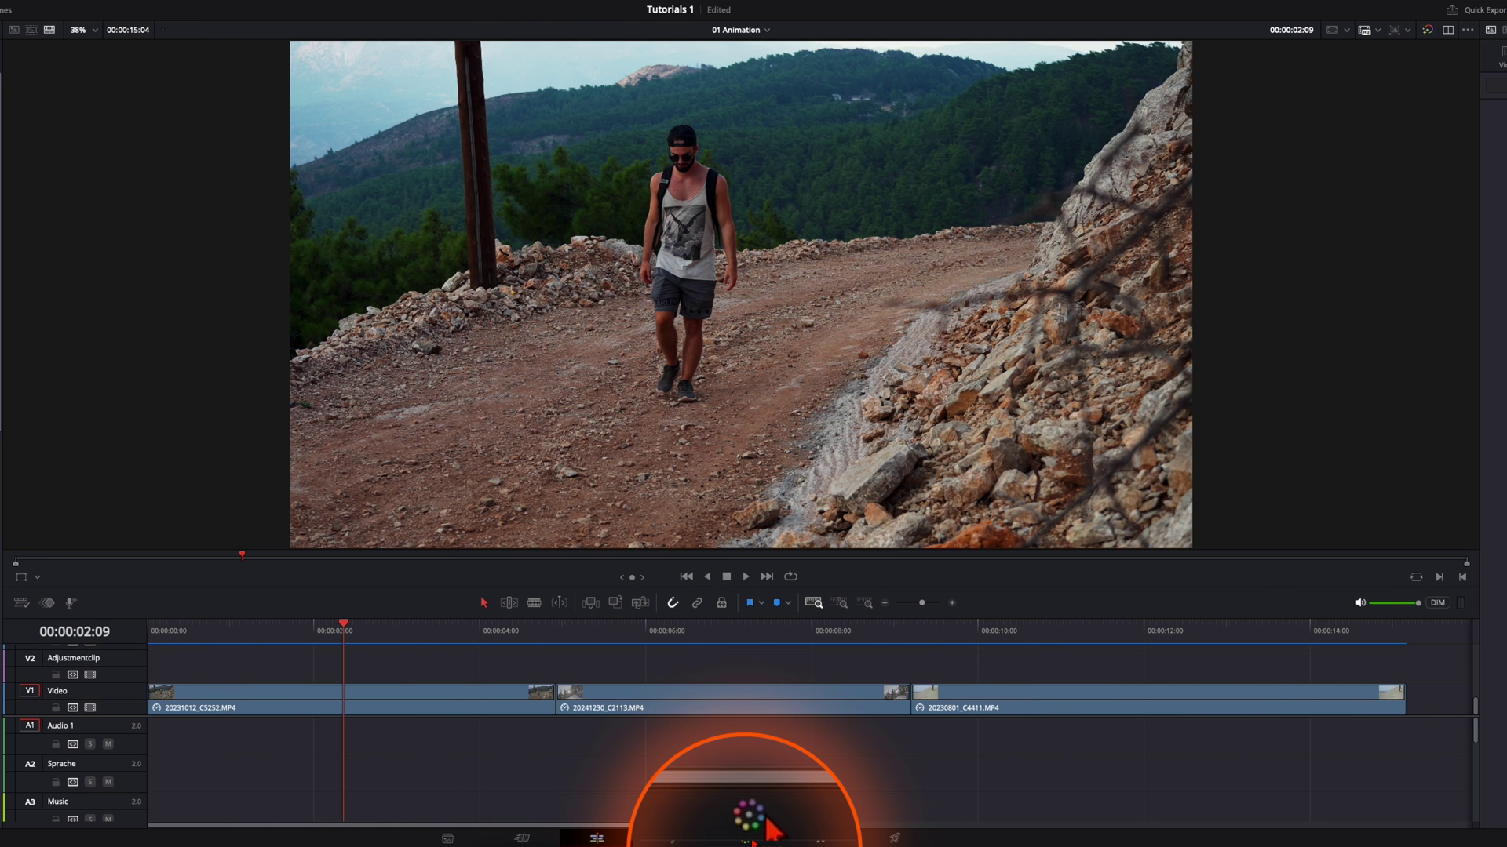
- On the Color page, add serial node 08 after node 07, placed below Rec. 709
click(749, 839)
drag(1206, 314, 995, 382)
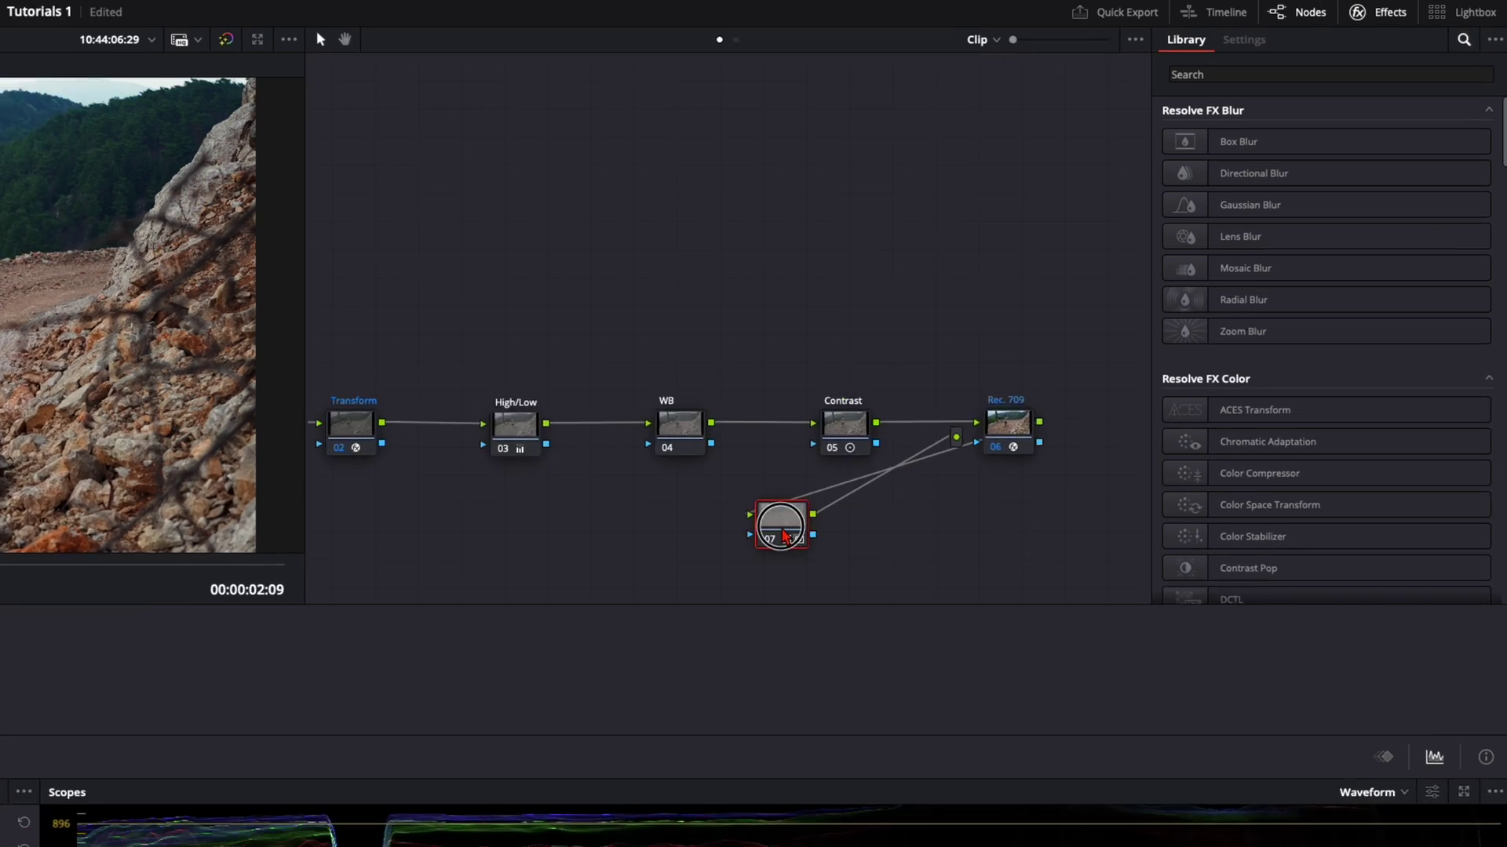
mouse_move(744, 566)
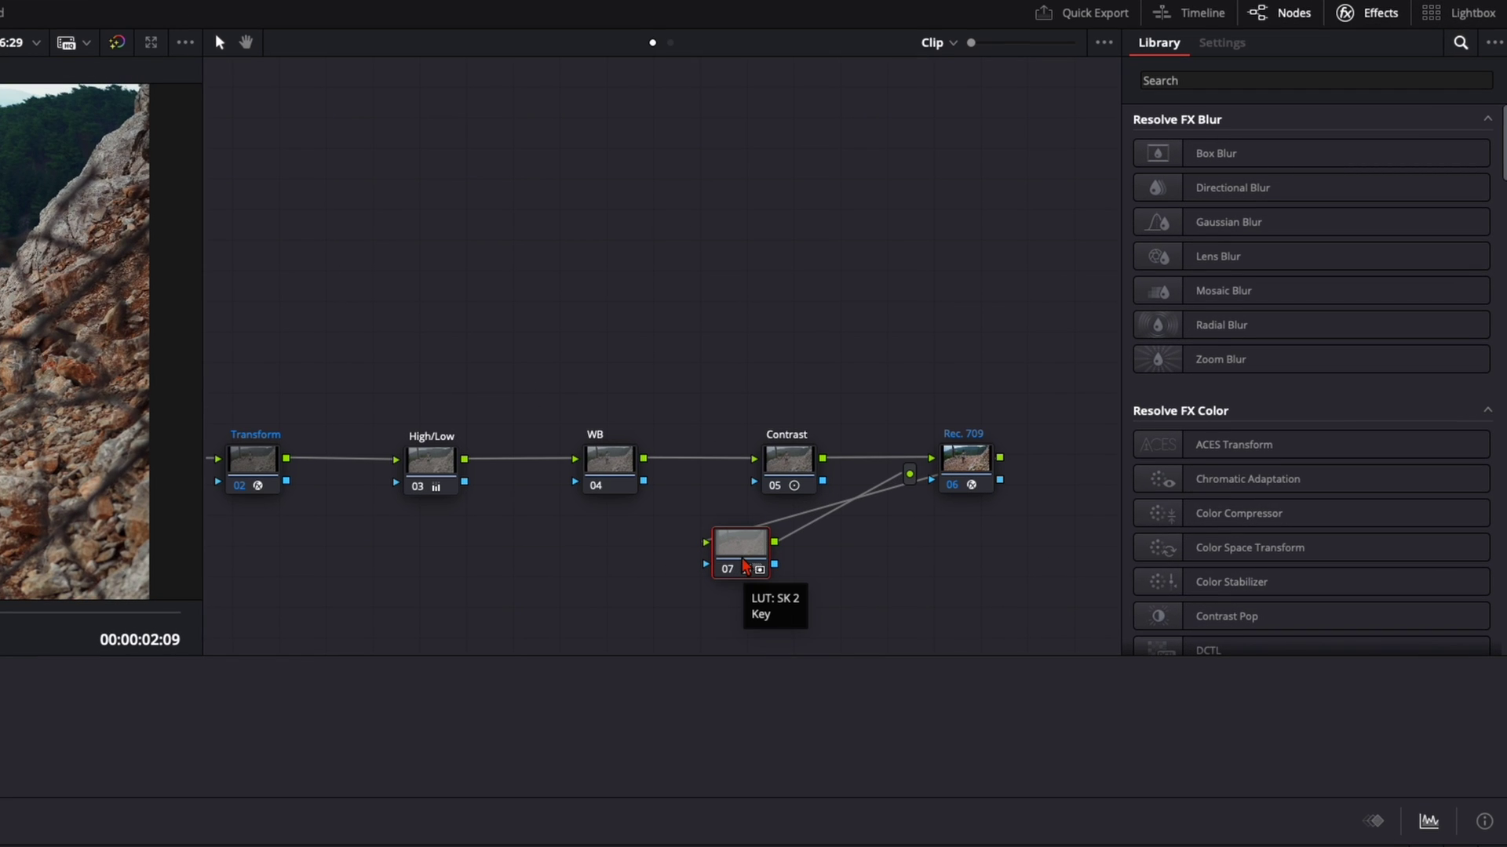
key(alt+s)
drag(832, 549, 984, 587)
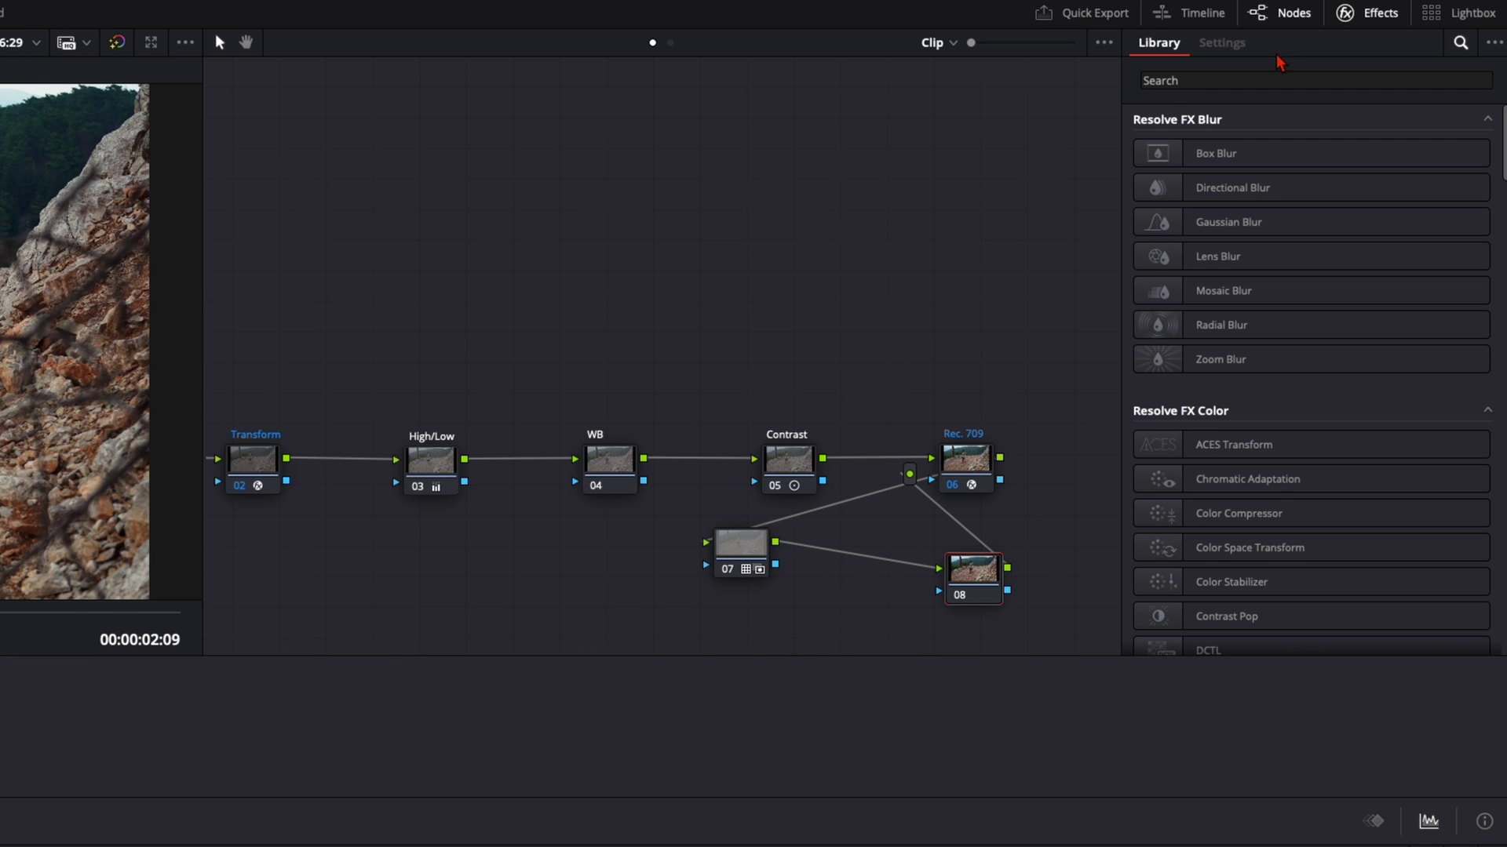
- Search the effects library for 'de' and apply Depth Map to node 08
click(1345, 13)
click(1345, 13)
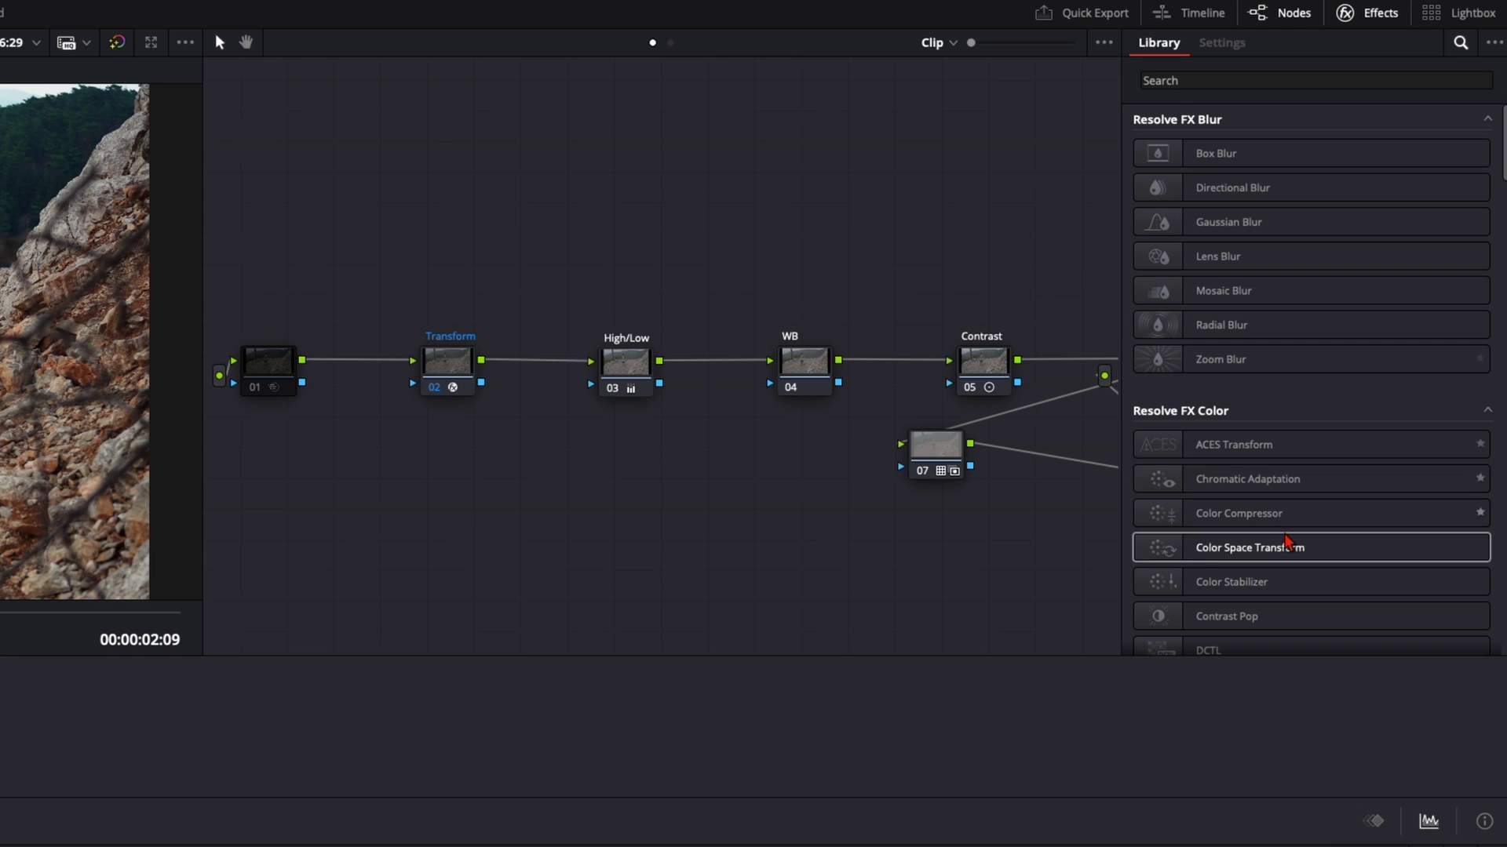
click(1245, 78)
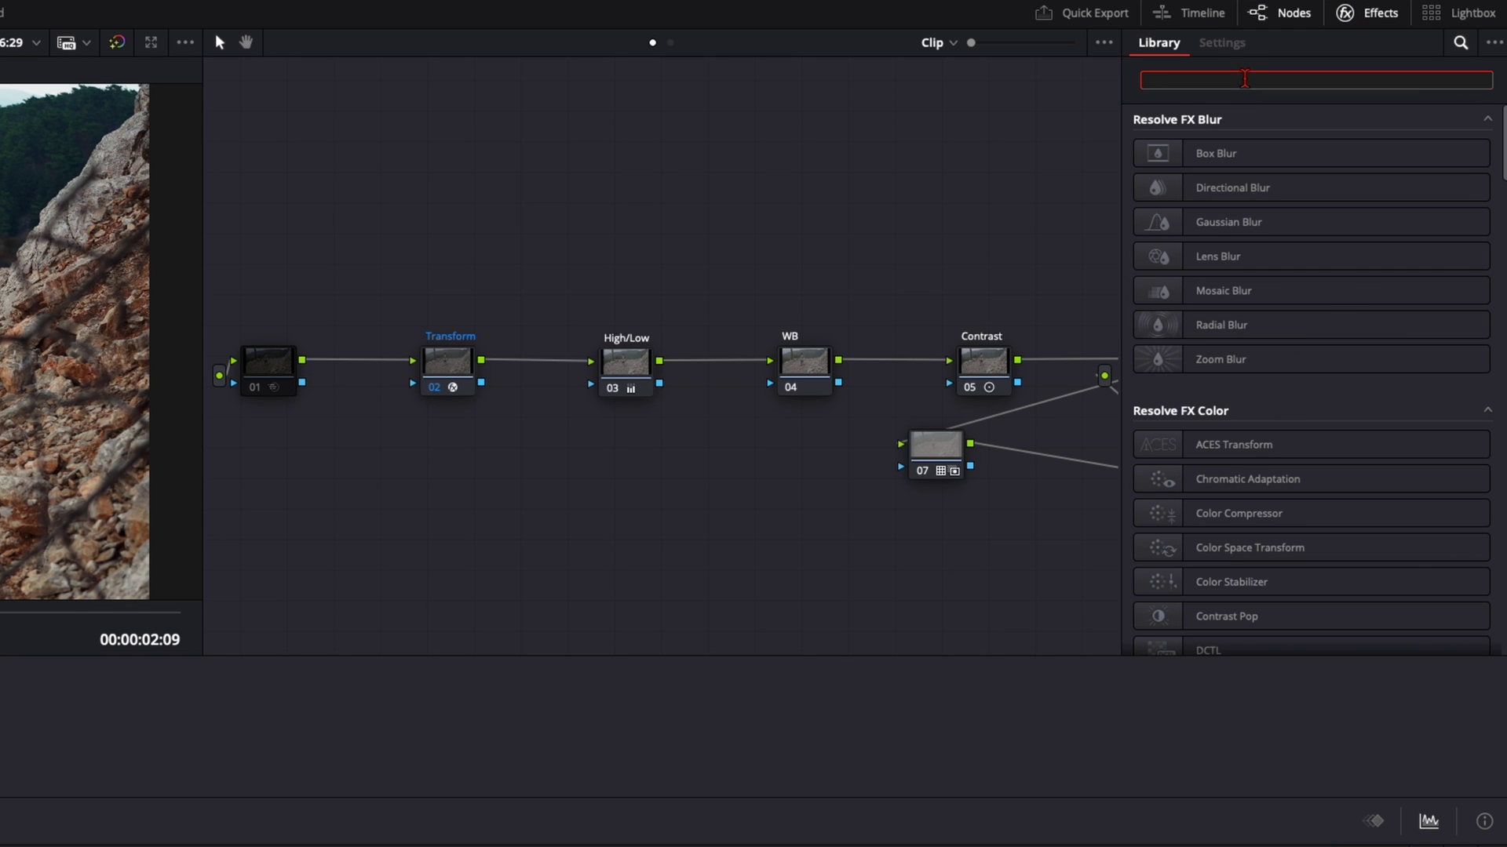
text(de)
drag(1245, 284, 989, 492)
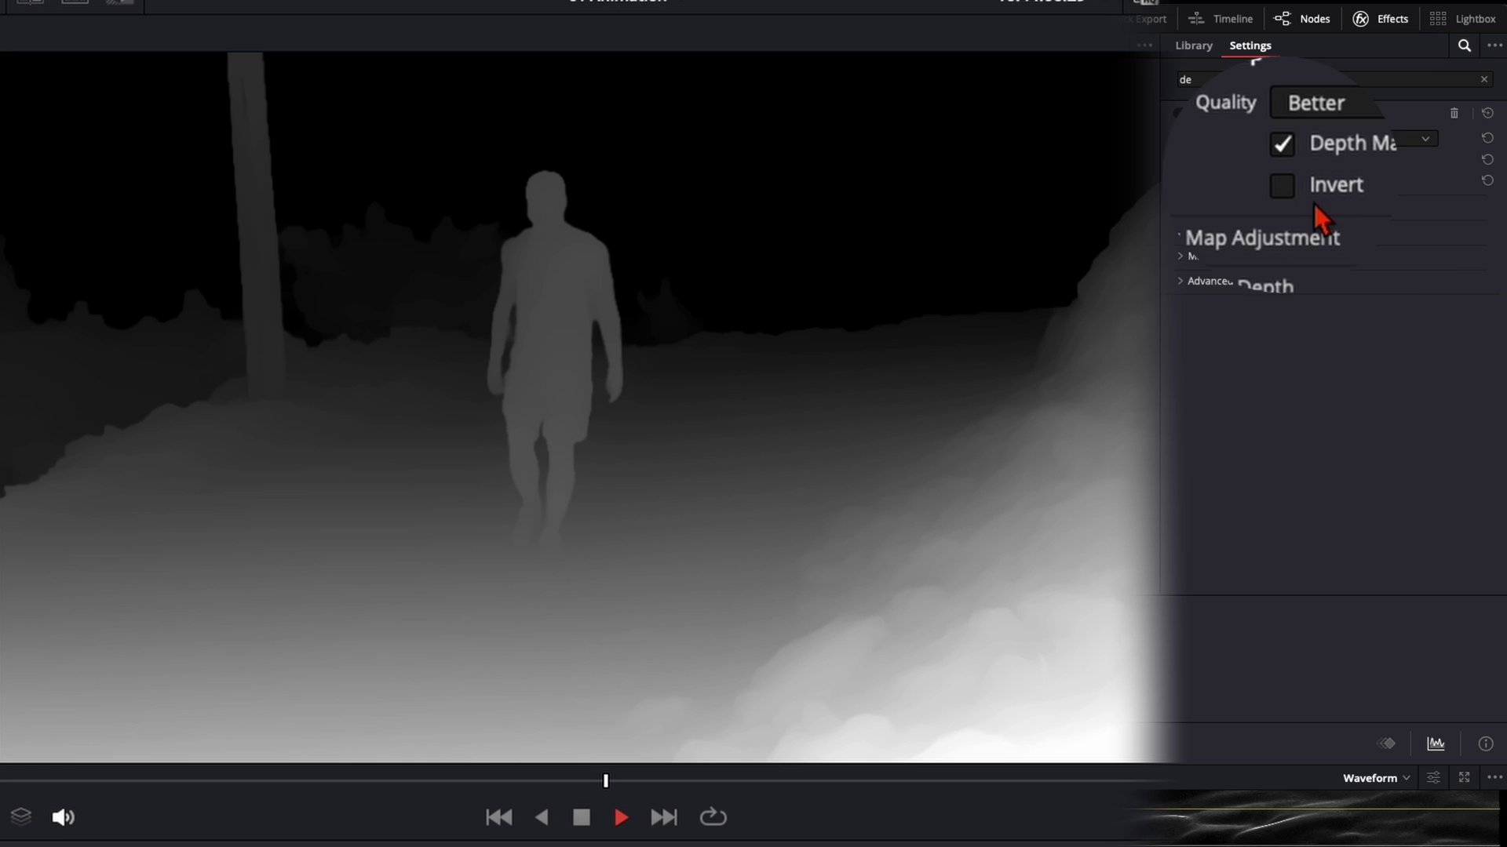
- Invert the depth map and enable Adjust Map Levels with Near Limit 0.434 and Gamma 0.709
click(1282, 180)
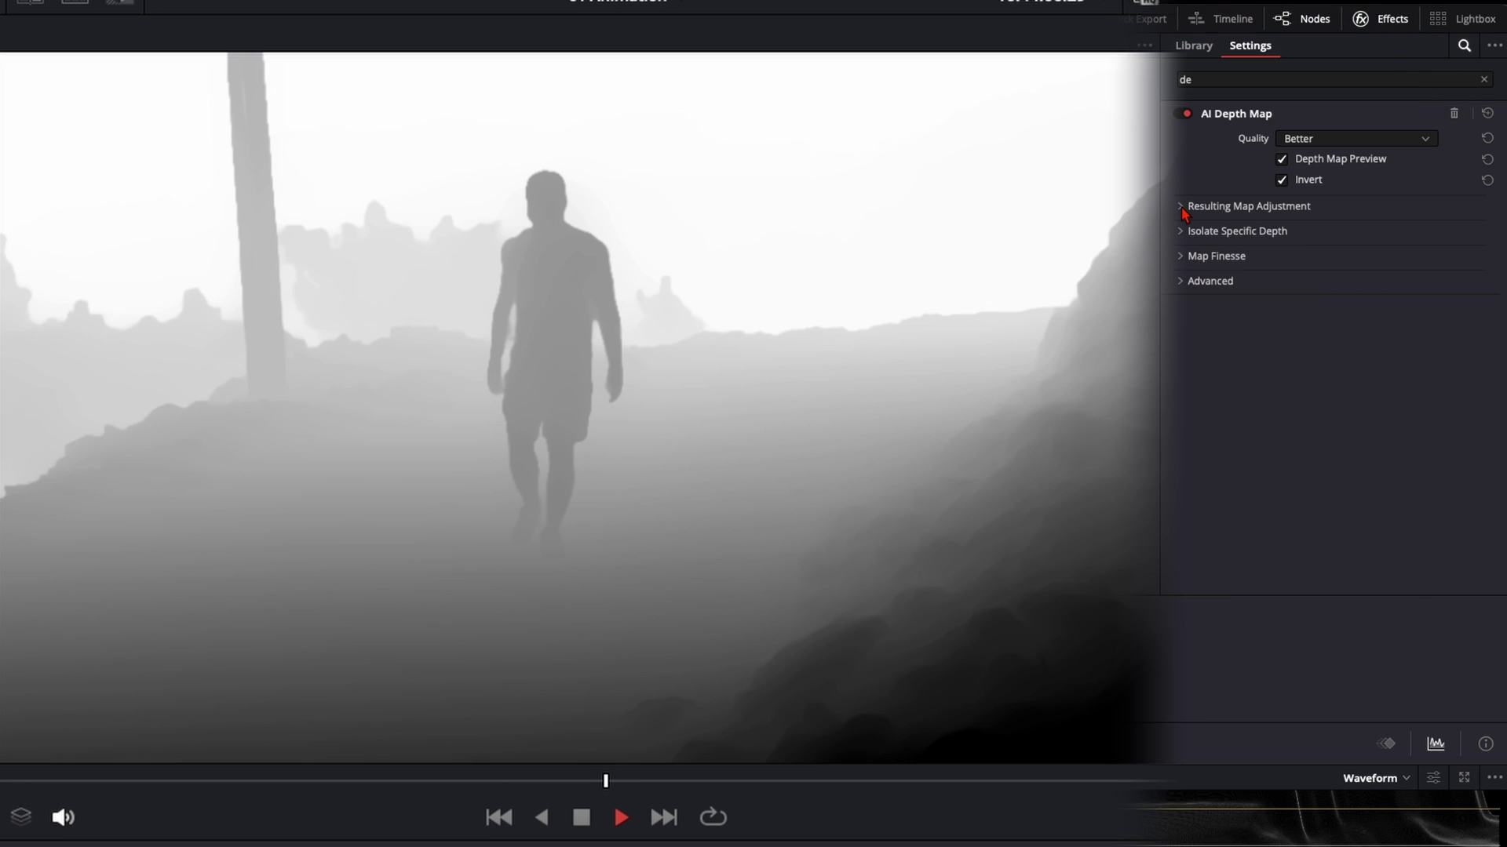
click(1181, 207)
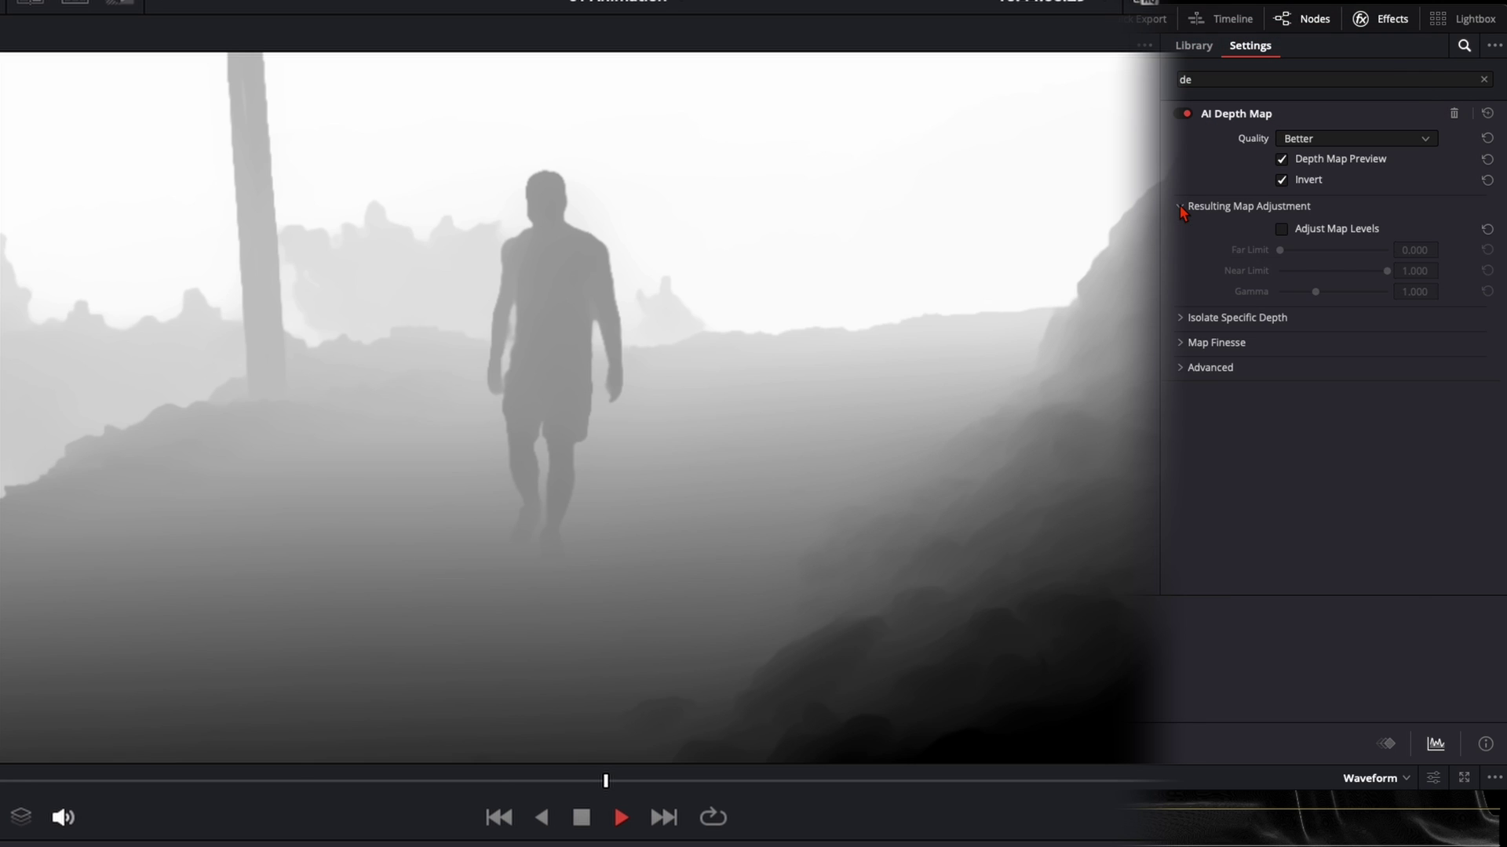
click(1283, 236)
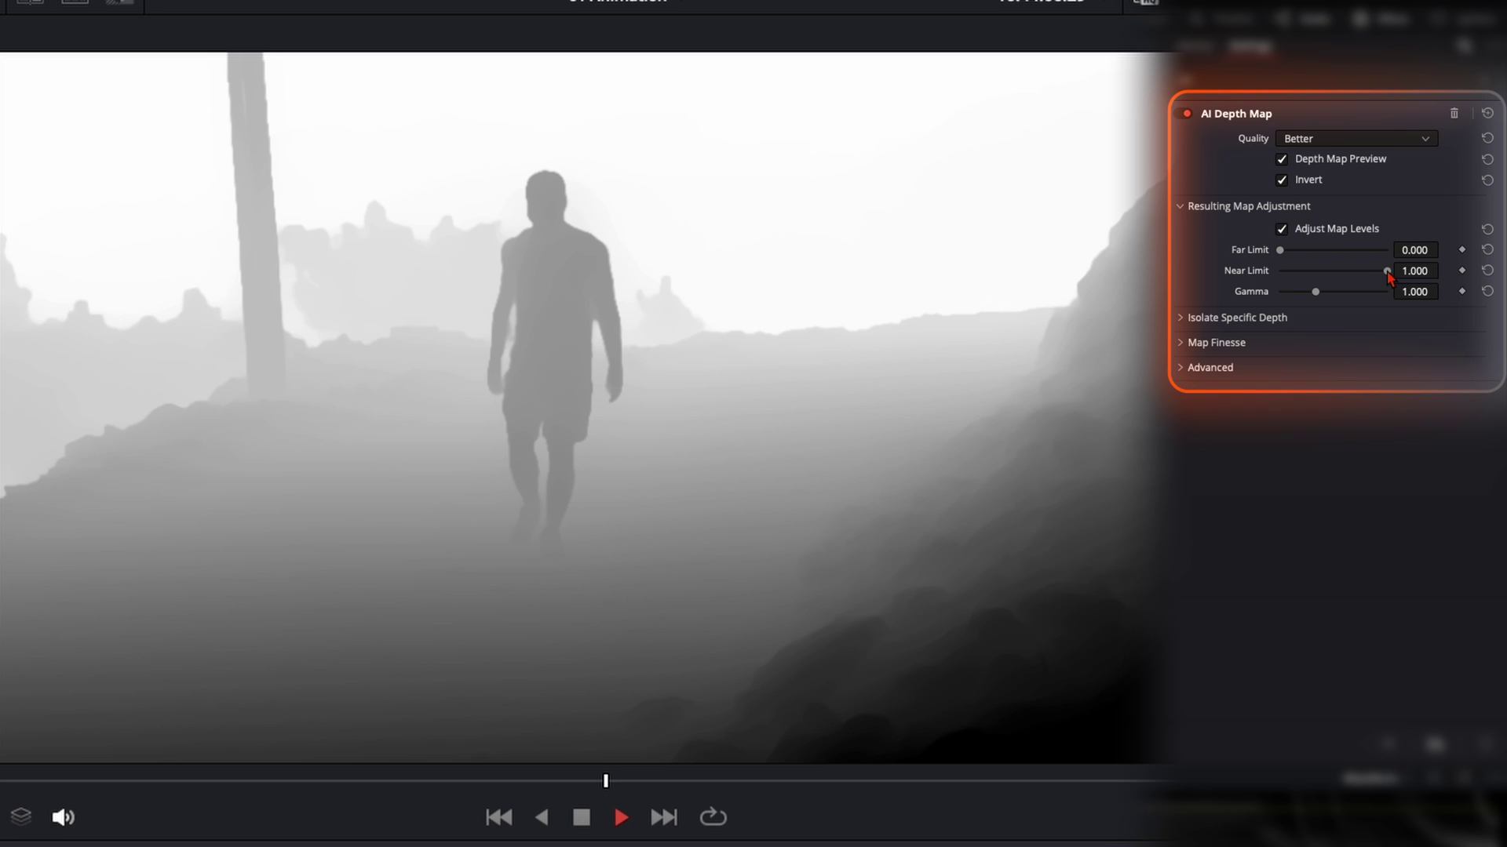
drag(1387, 274, 1302, 287)
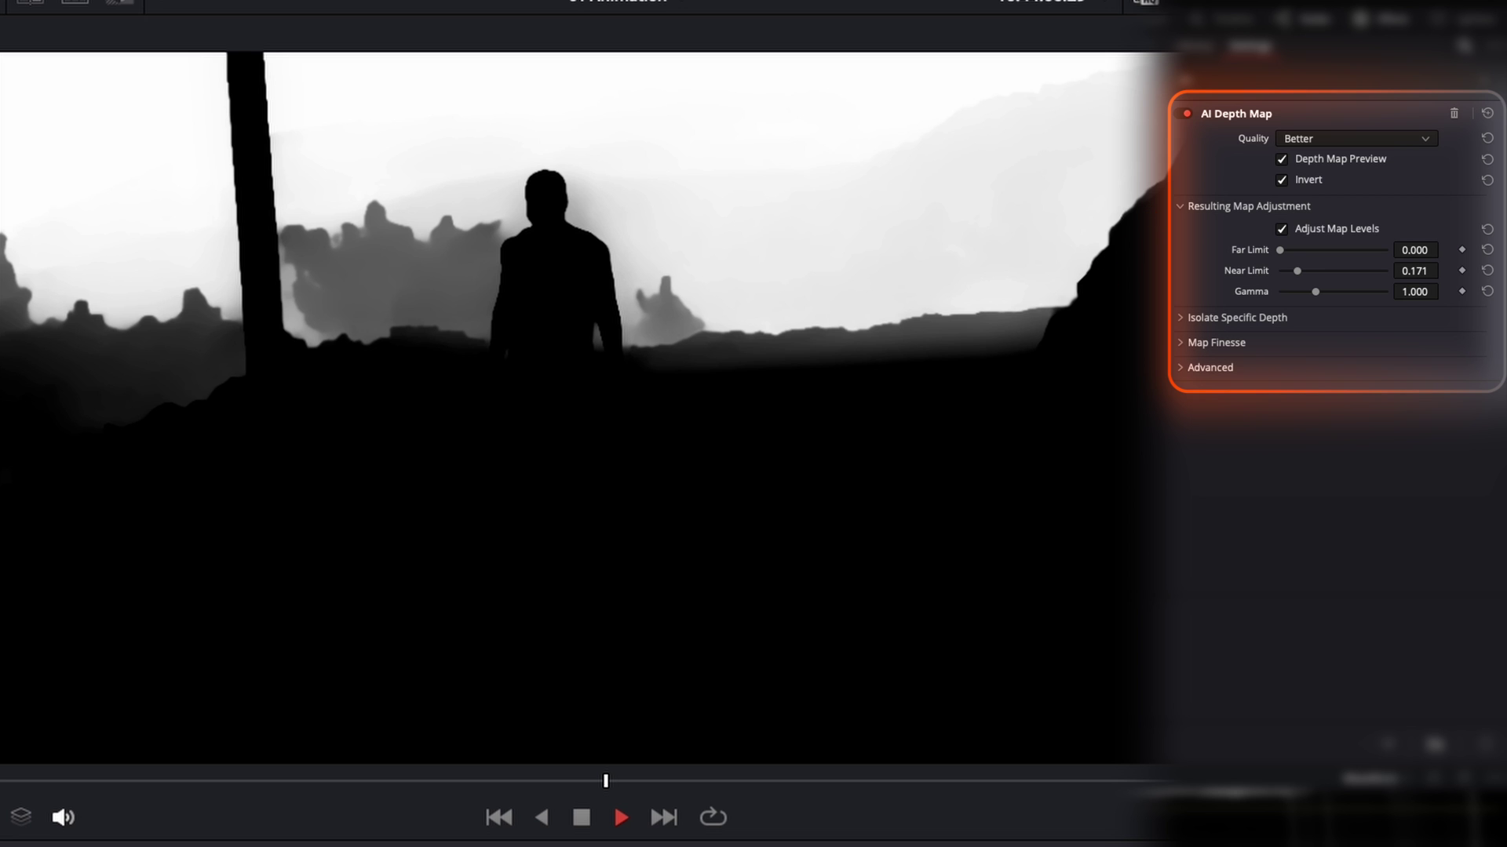
drag(1300, 281, 1324, 283)
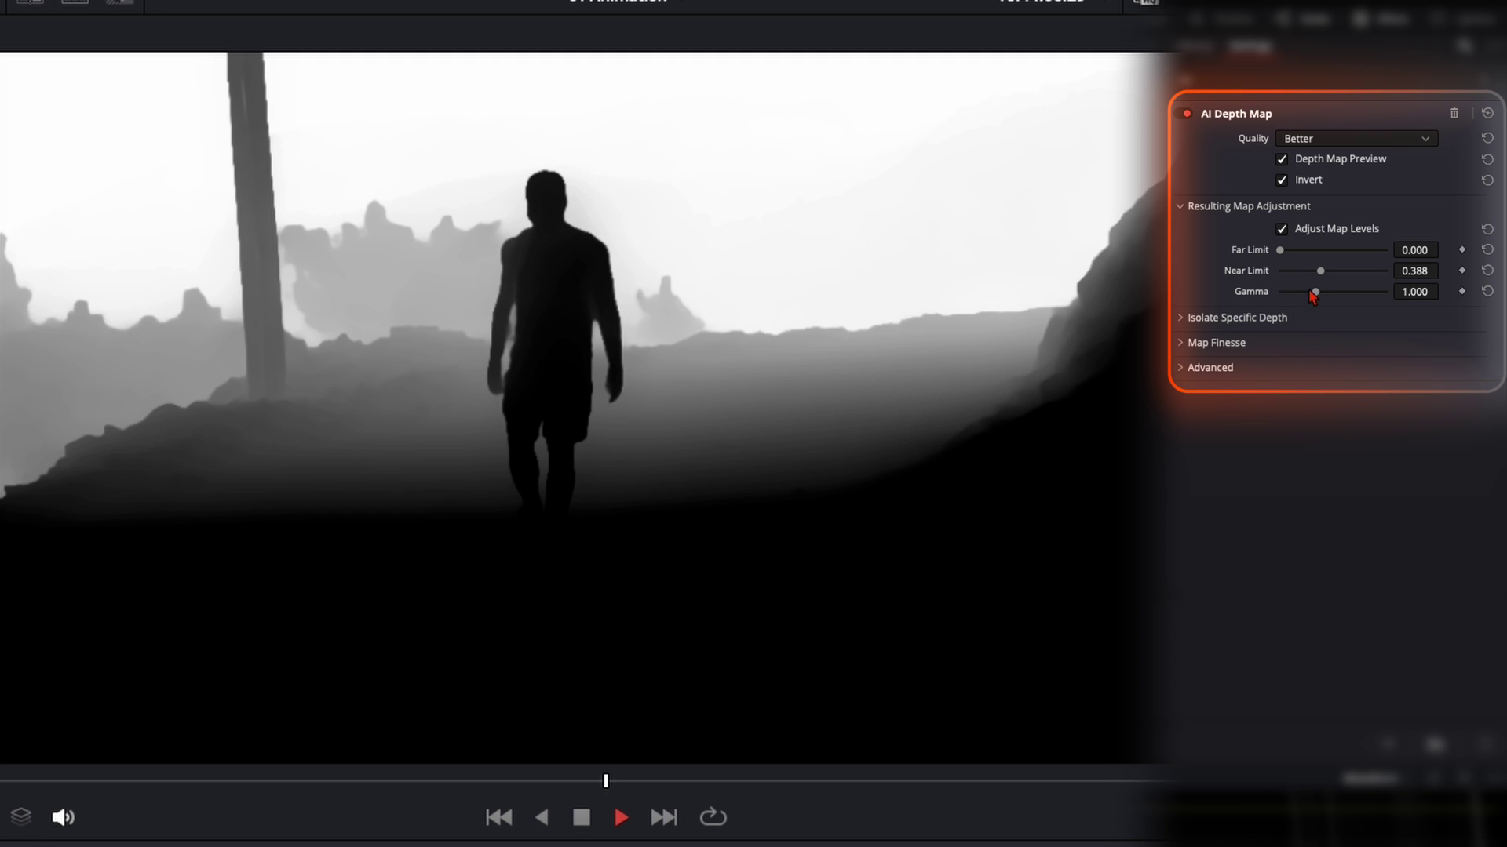
mouse_move(1310, 295)
mouse_down()
mouse_move(1283, 296)
mouse_move(1368, 303)
mouse_move(1300, 303)
mouse_up()
drag(1324, 281, 1330, 281)
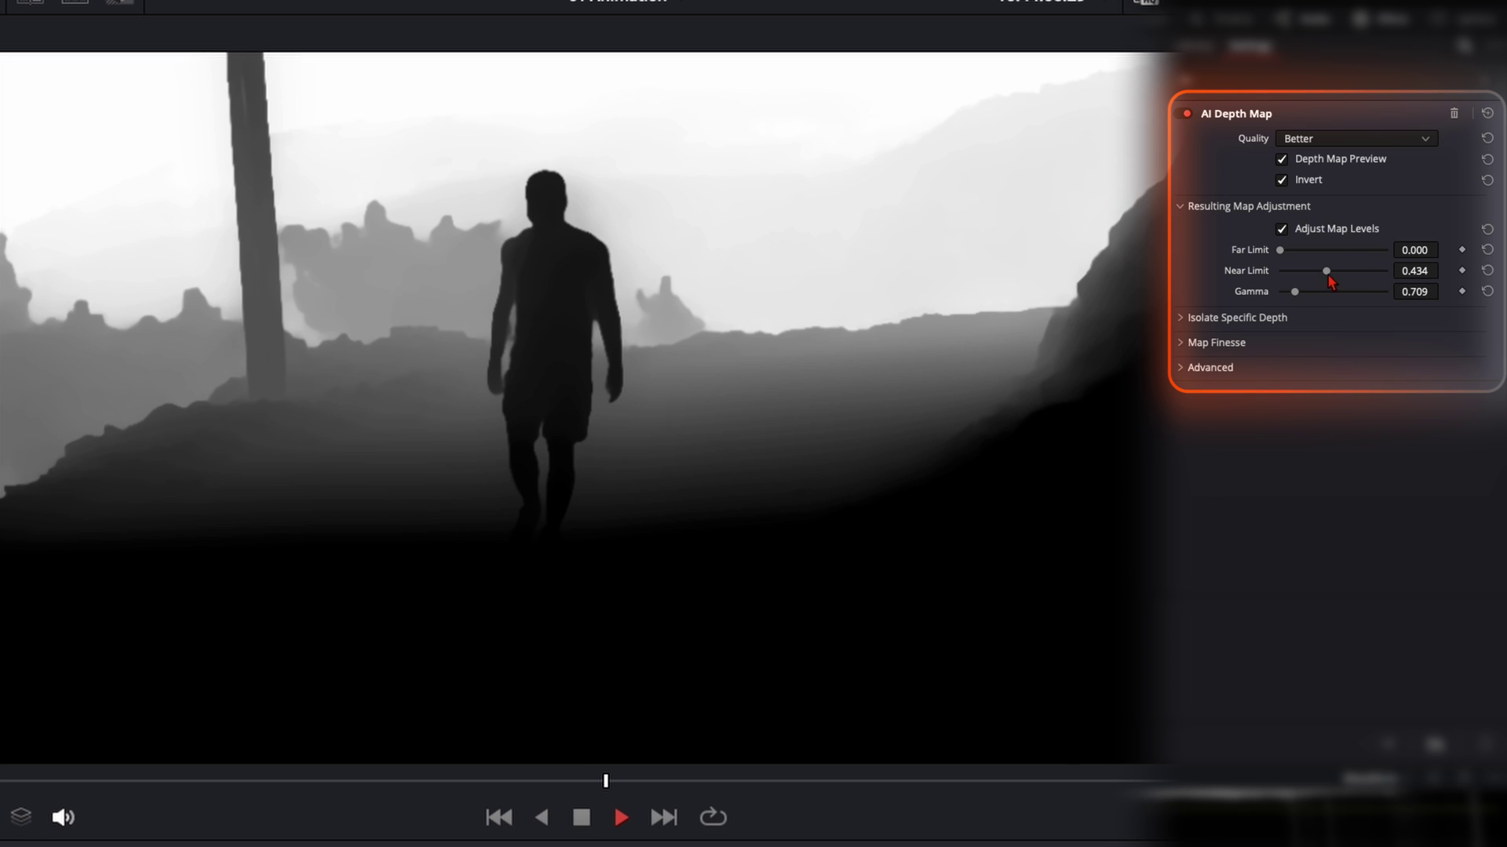
- Turn off Depth Map Preview, then lift the black point and lower the white point in node 08's Curves
click(1282, 160)
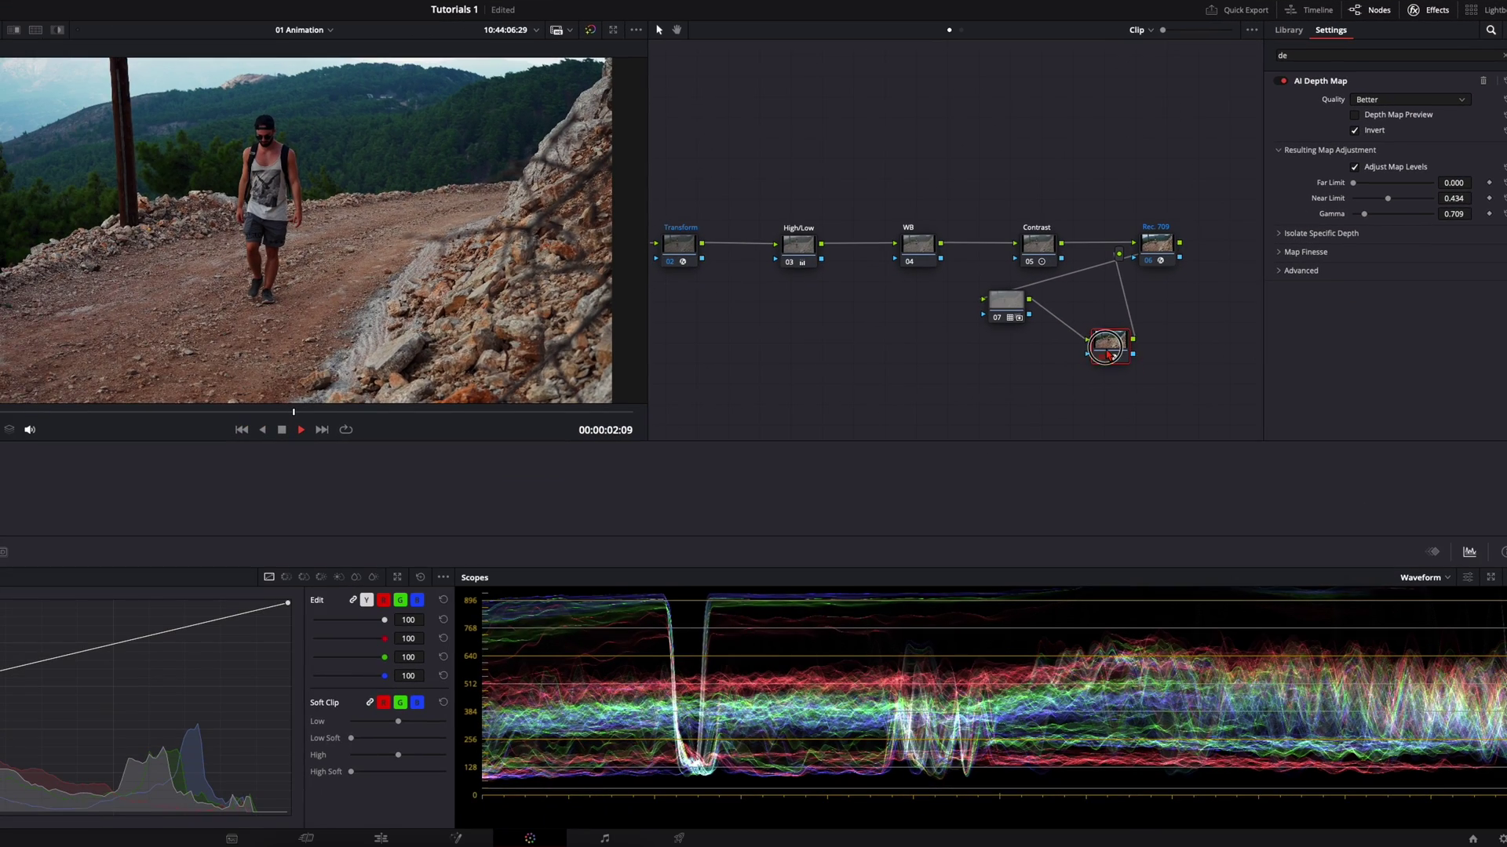
drag(1106, 355, 1111, 345)
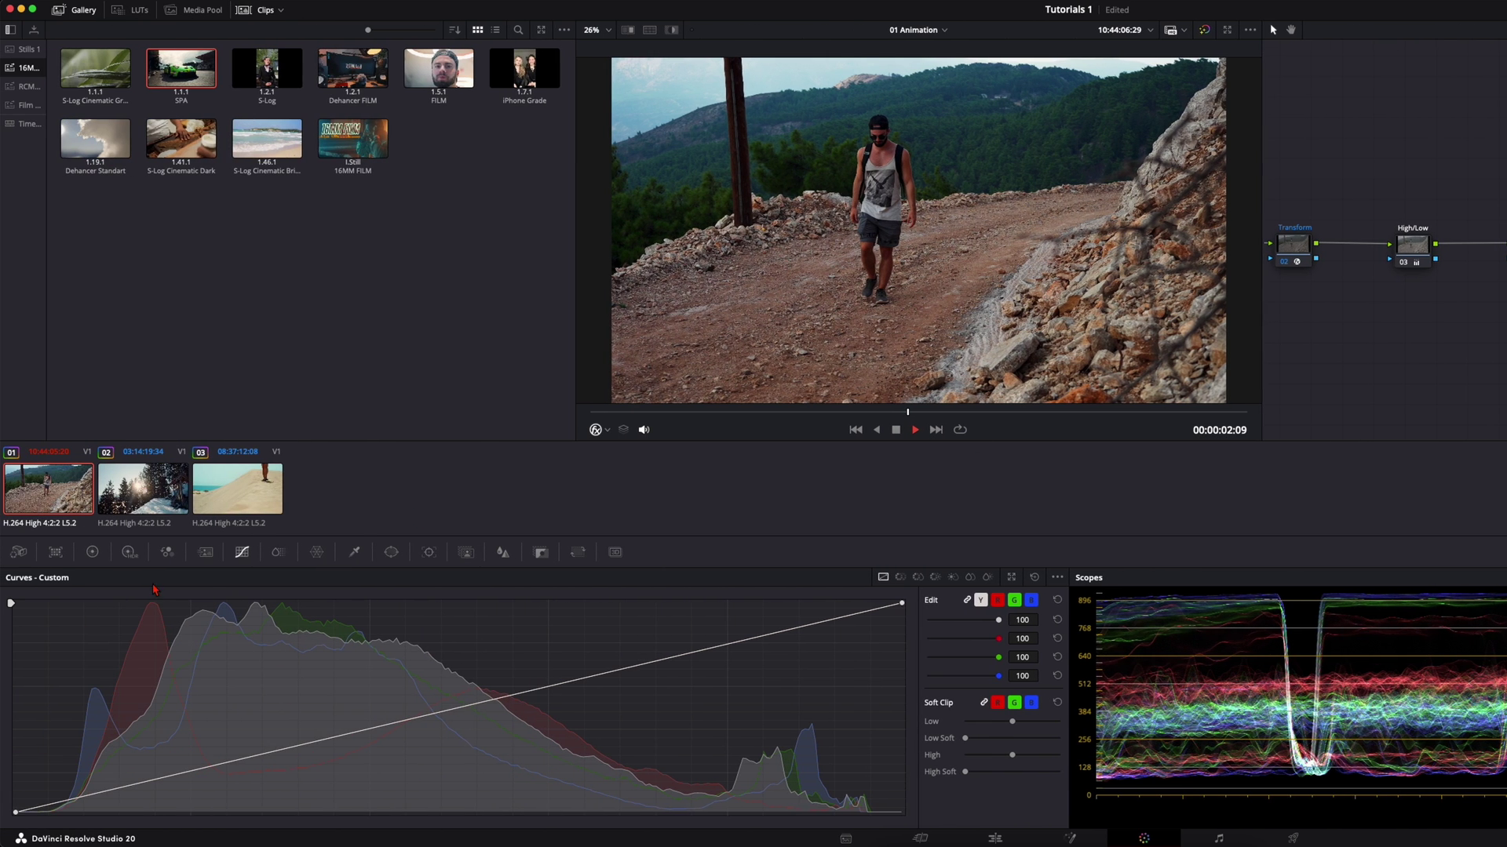
click(244, 553)
drag(16, 816, 11, 724)
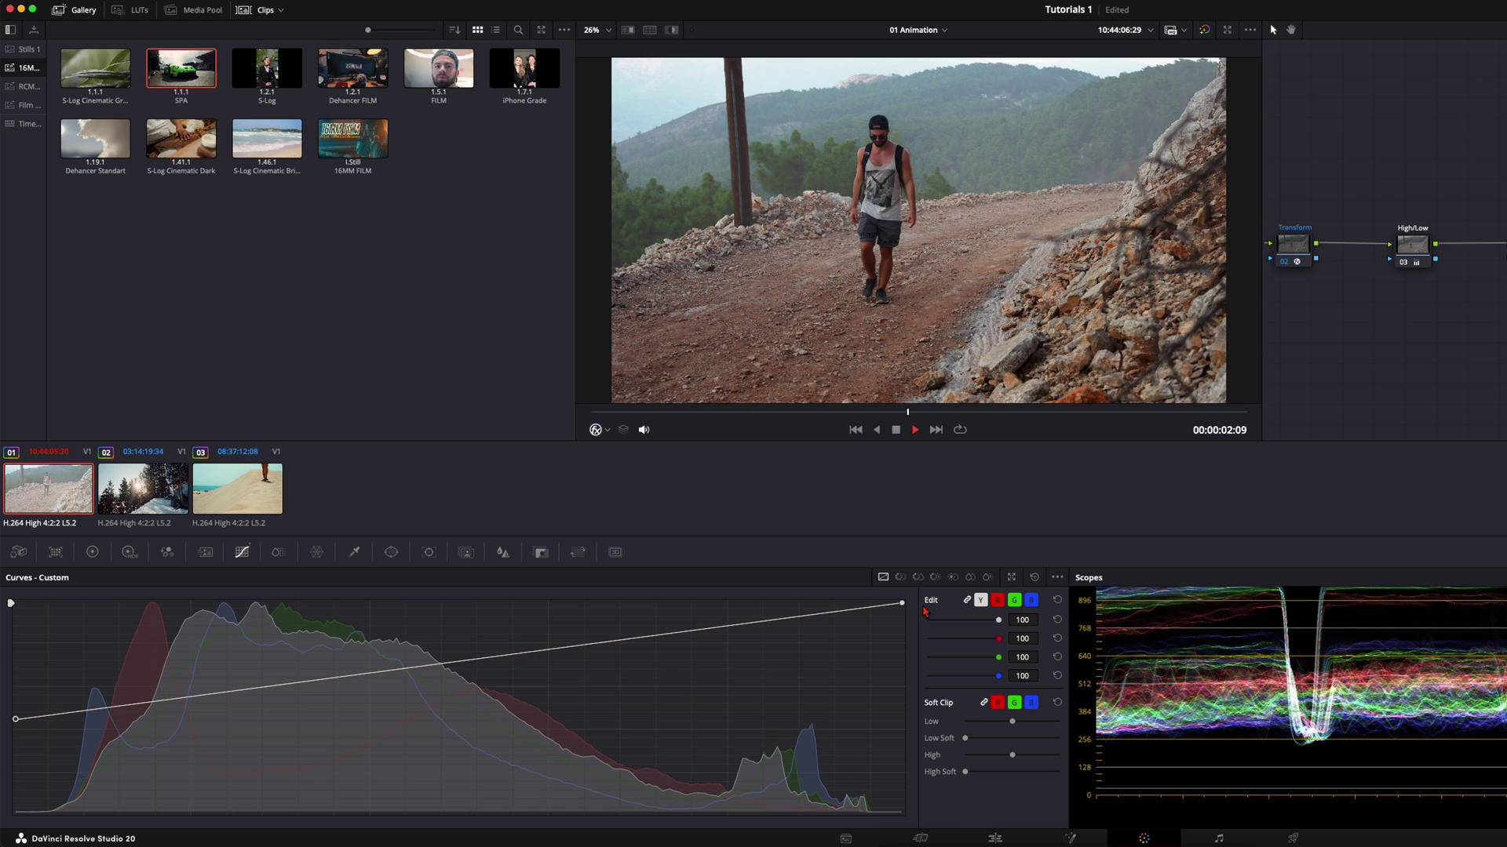
drag(904, 609, 907, 626)
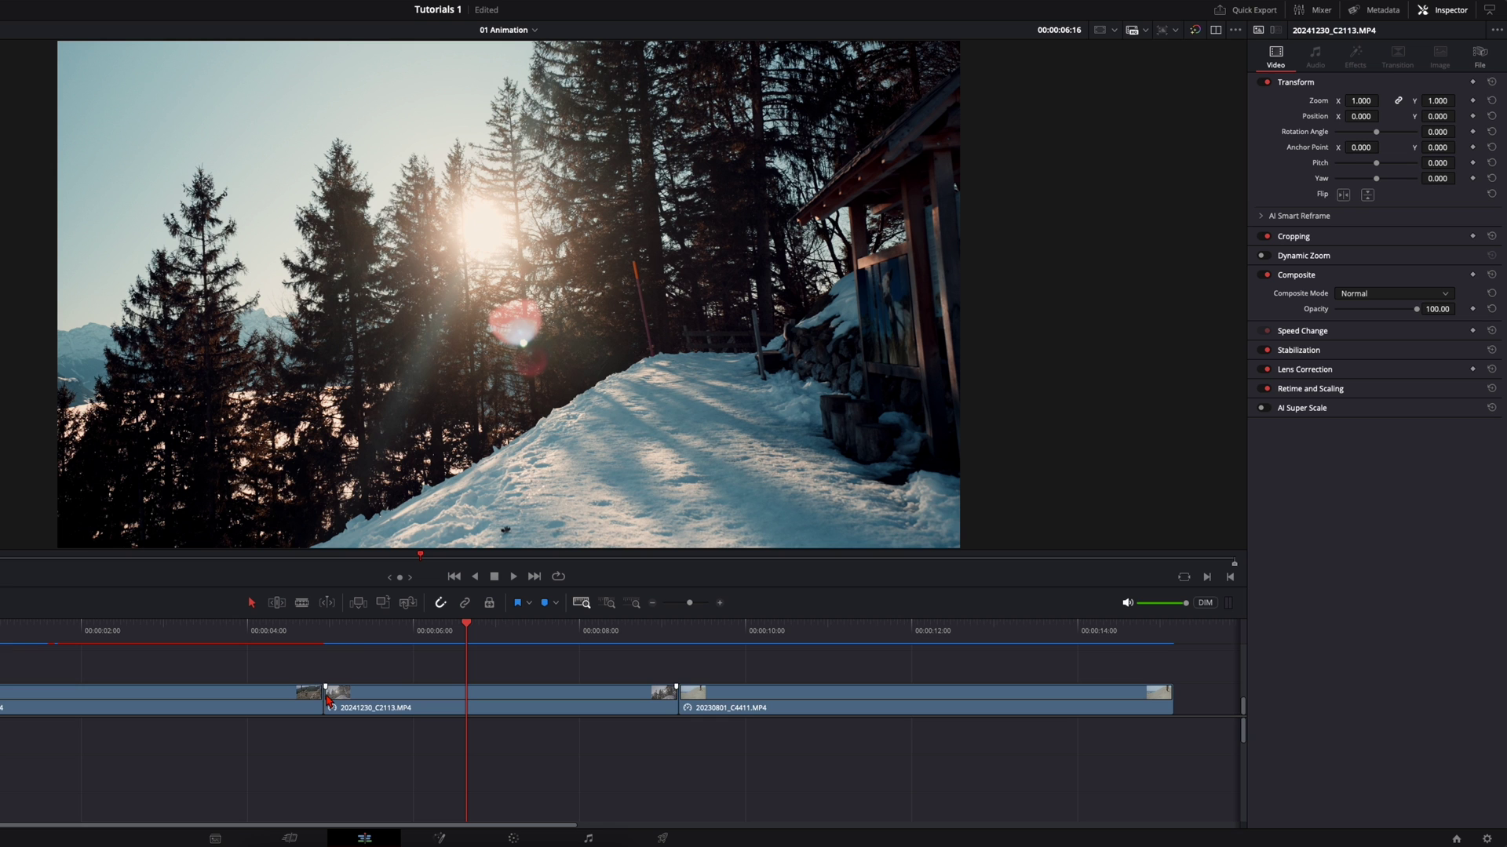
- Select the snowy forest clip 20241230_C2113 on the timeline and bring it into the Color page
drag(351, 645, 325, 645)
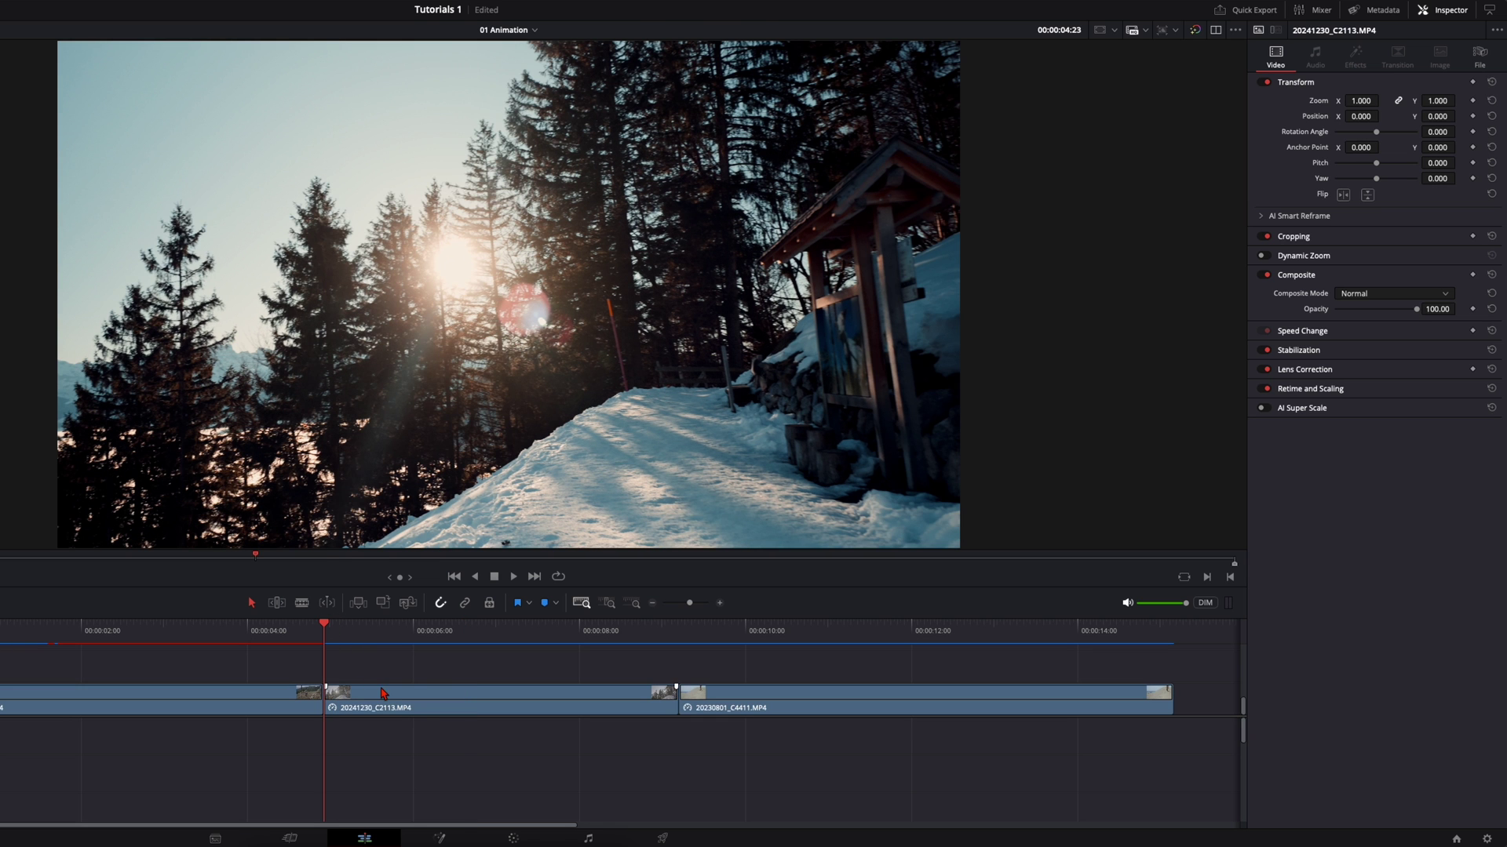
click(384, 695)
click(513, 838)
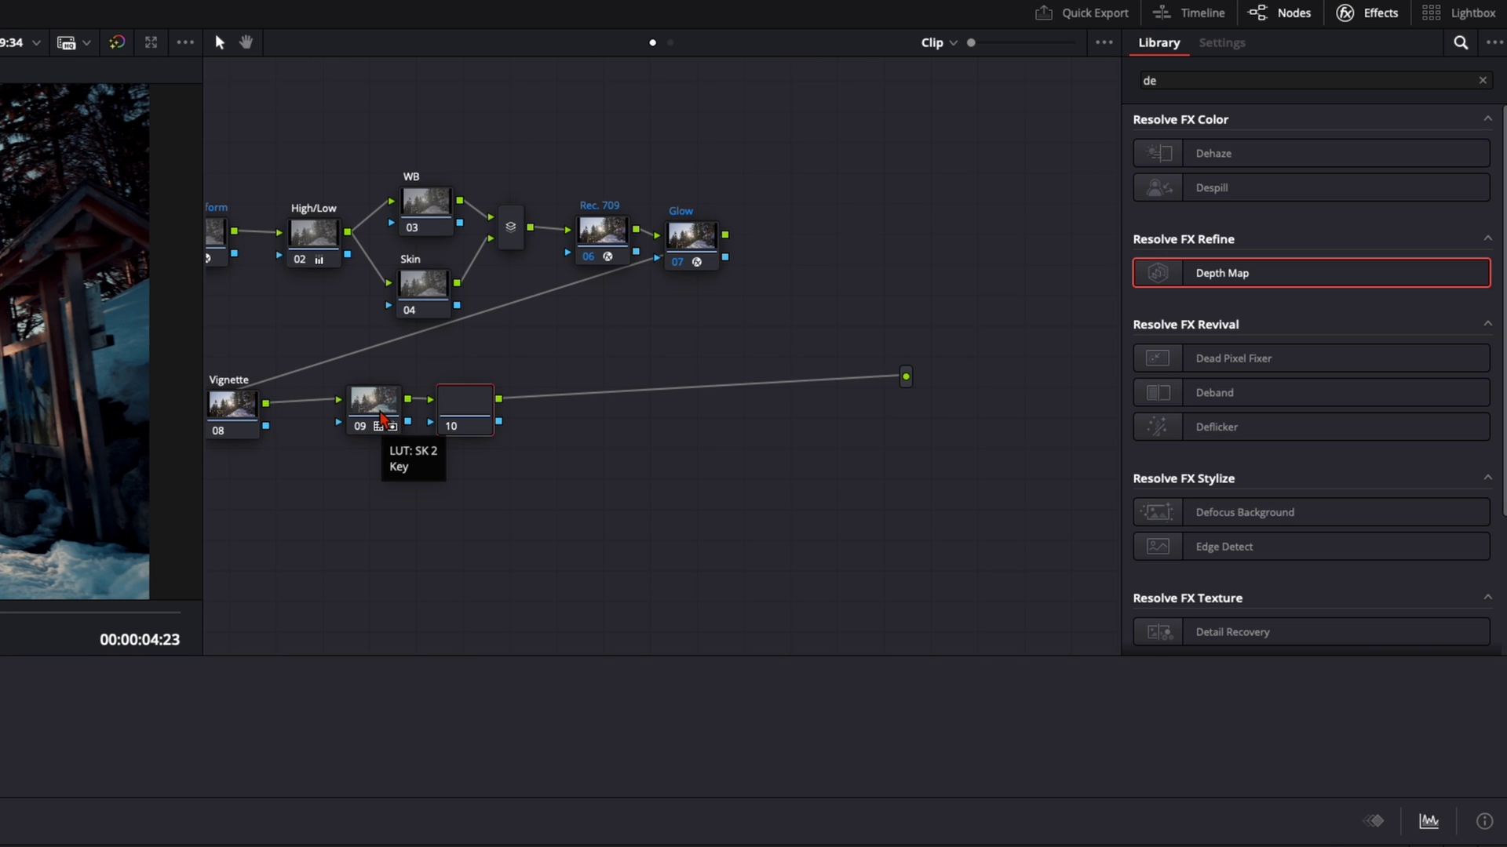
- Add serial node 10 after node 09 and apply Light Rays to it via an 'ligh' search
key(alt+s)
drag(467, 416, 607, 398)
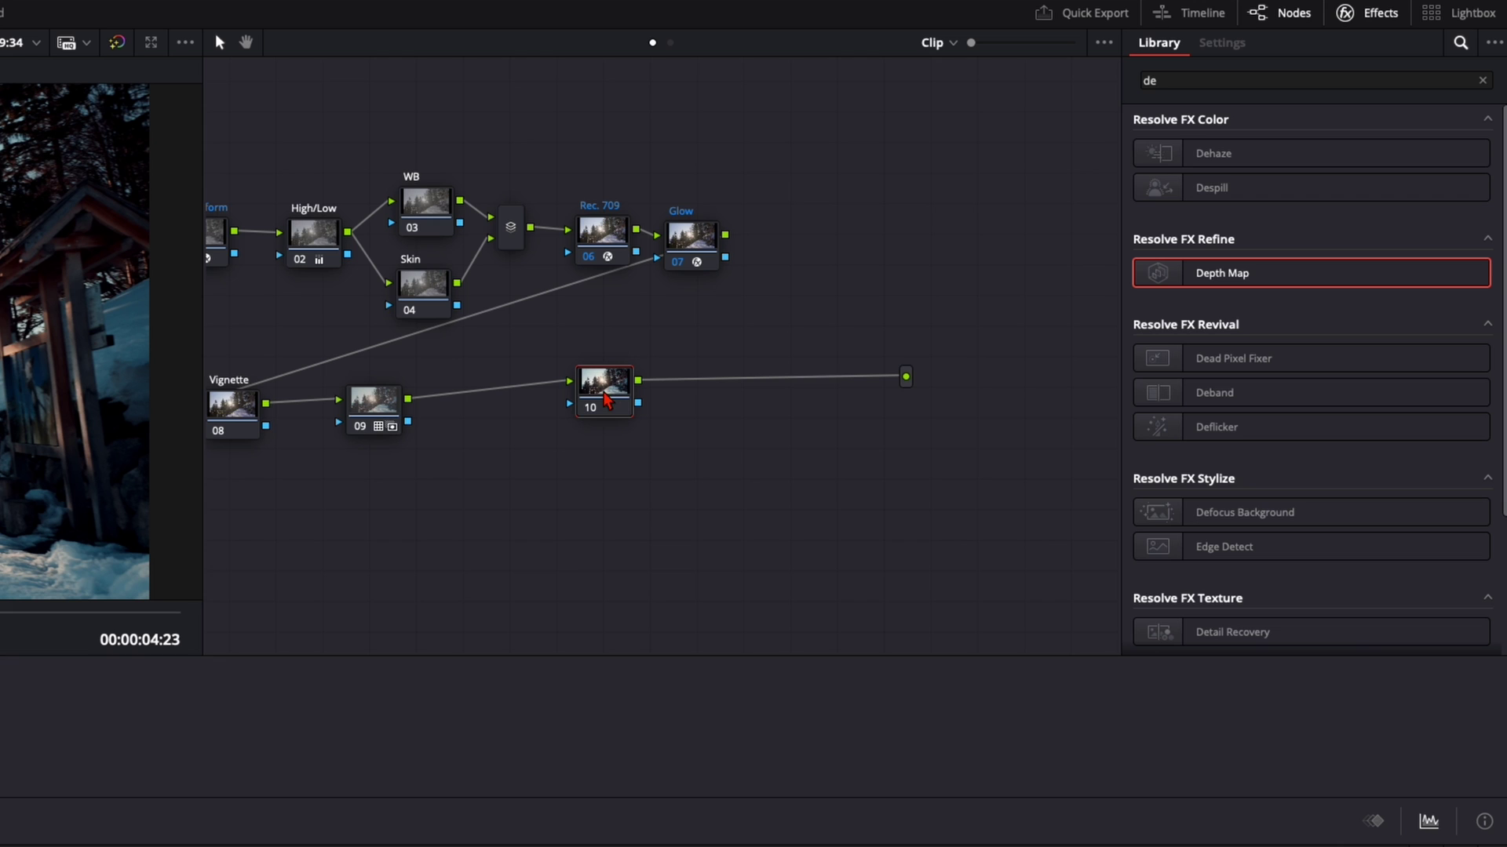
click(1232, 80)
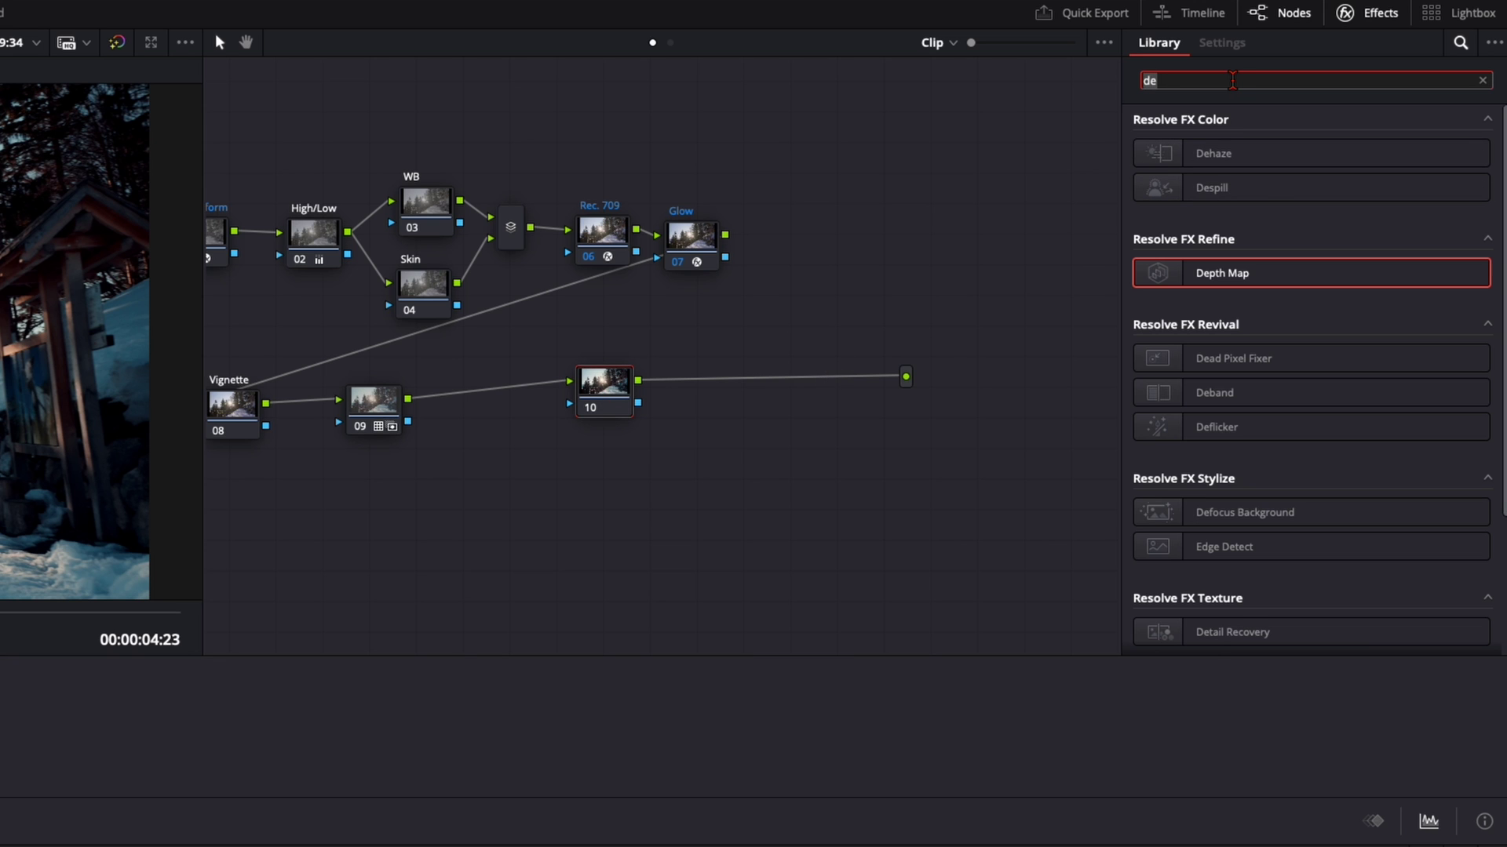
text(ligh)
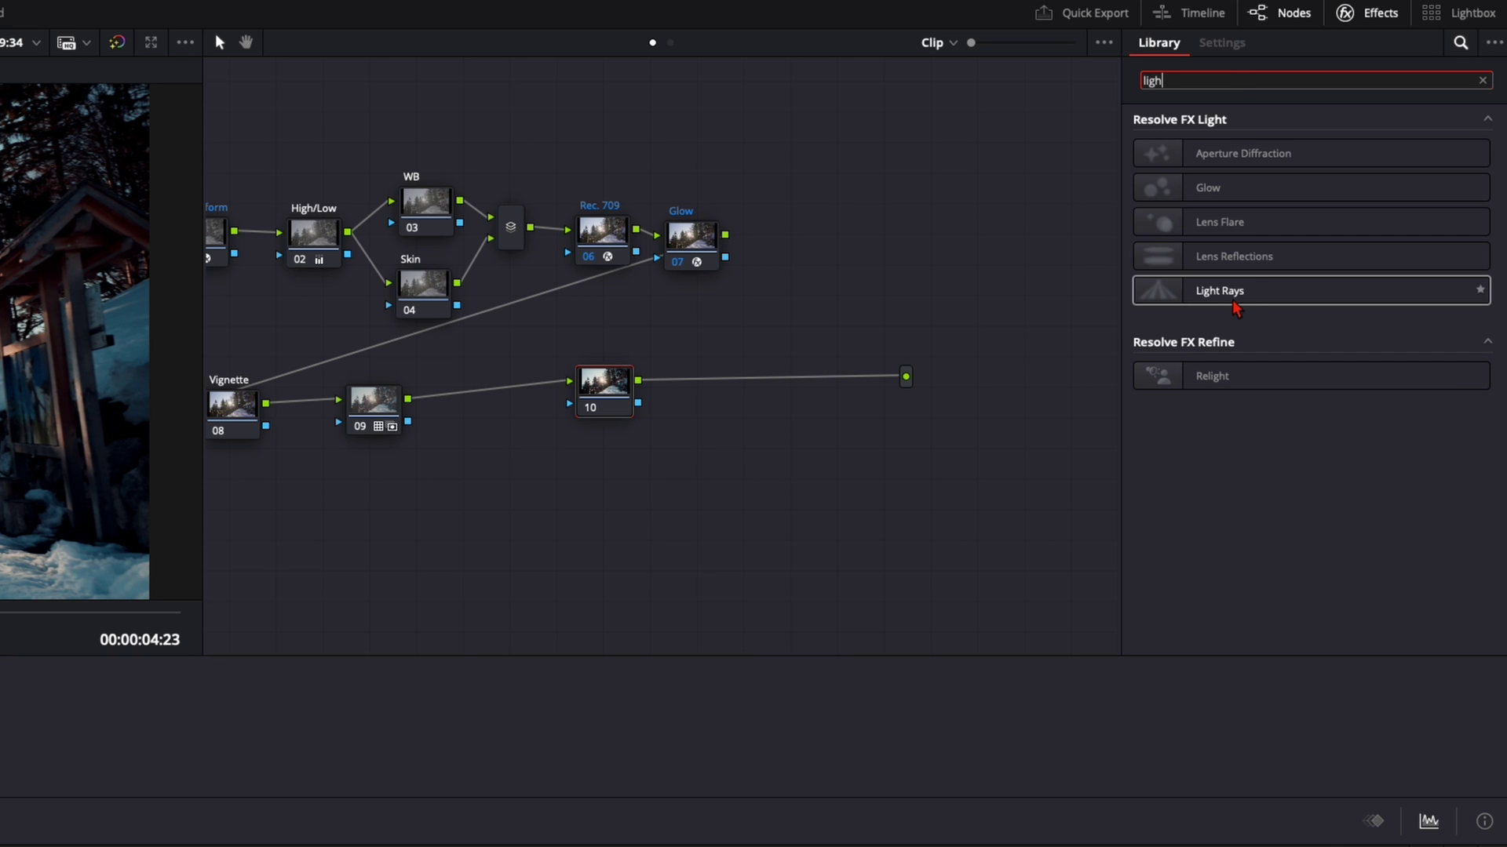
drag(1236, 307, 609, 401)
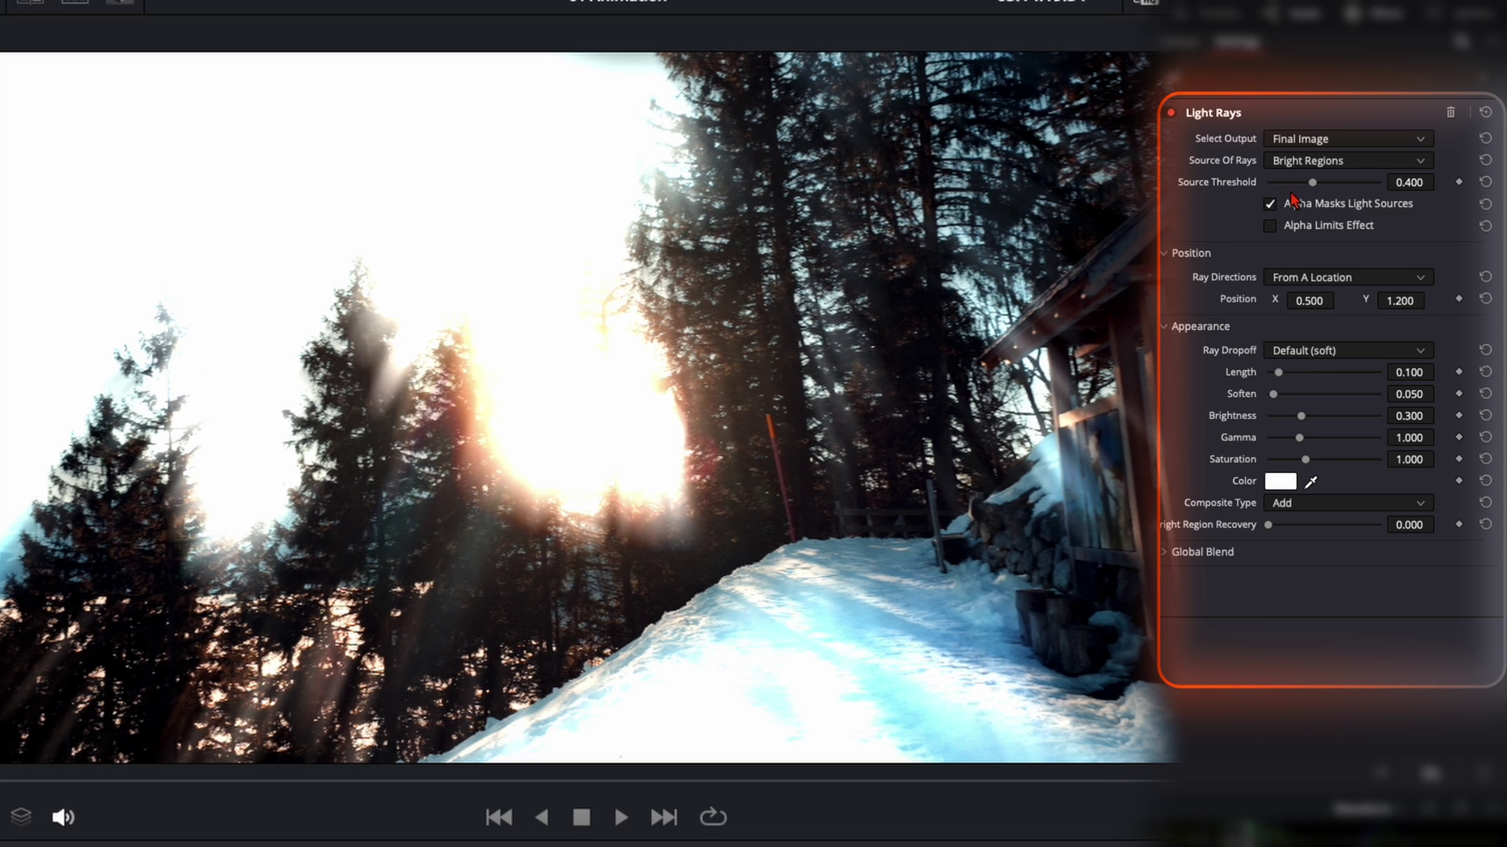
- Set the Light Rays Source Threshold to 0.860 and Composite Type to Screen
drag(1312, 182, 1364, 189)
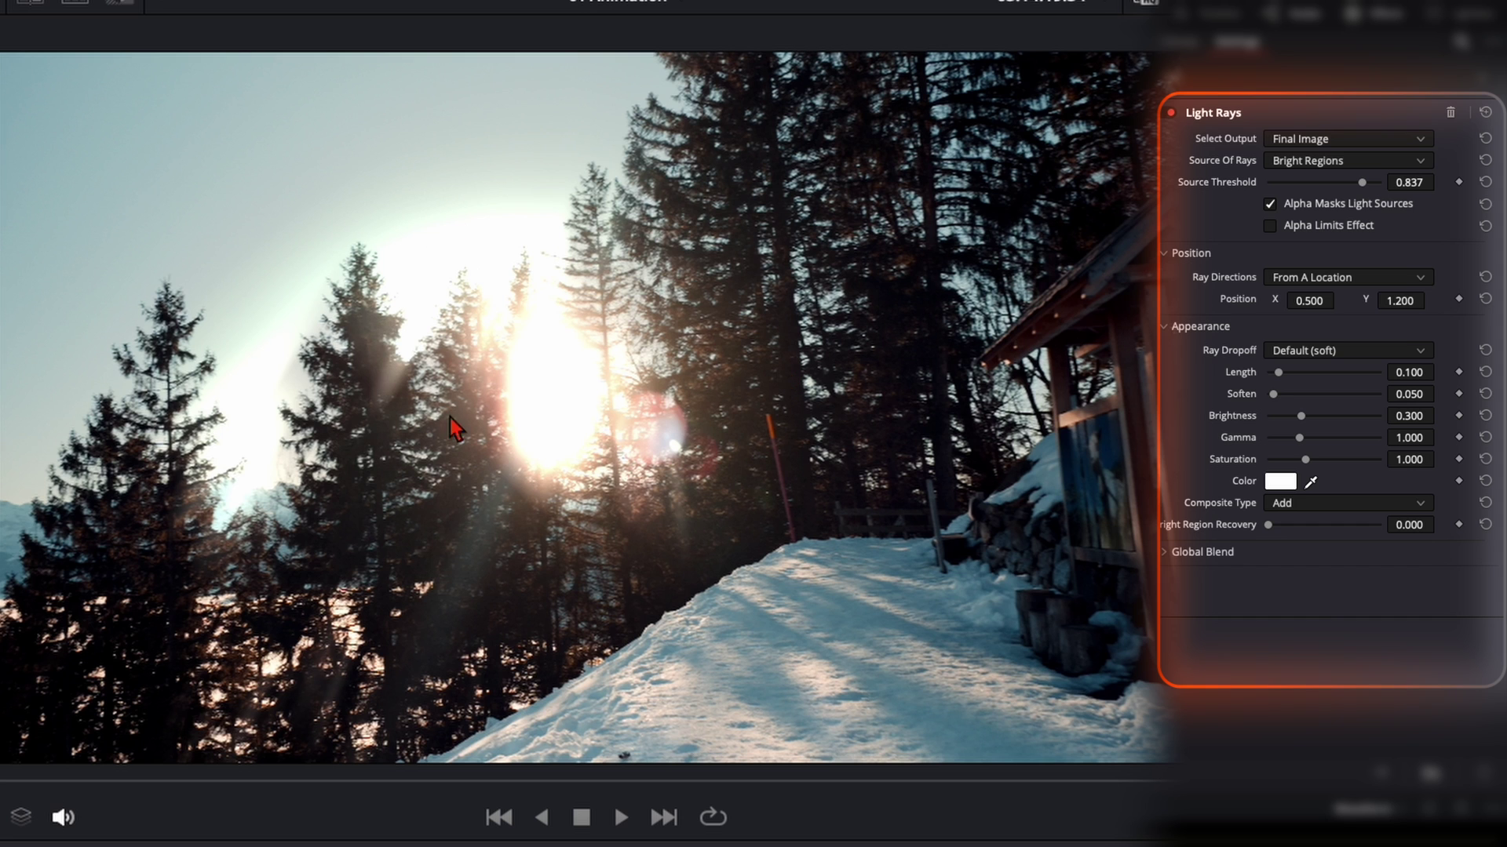
drag(1364, 190, 1366, 189)
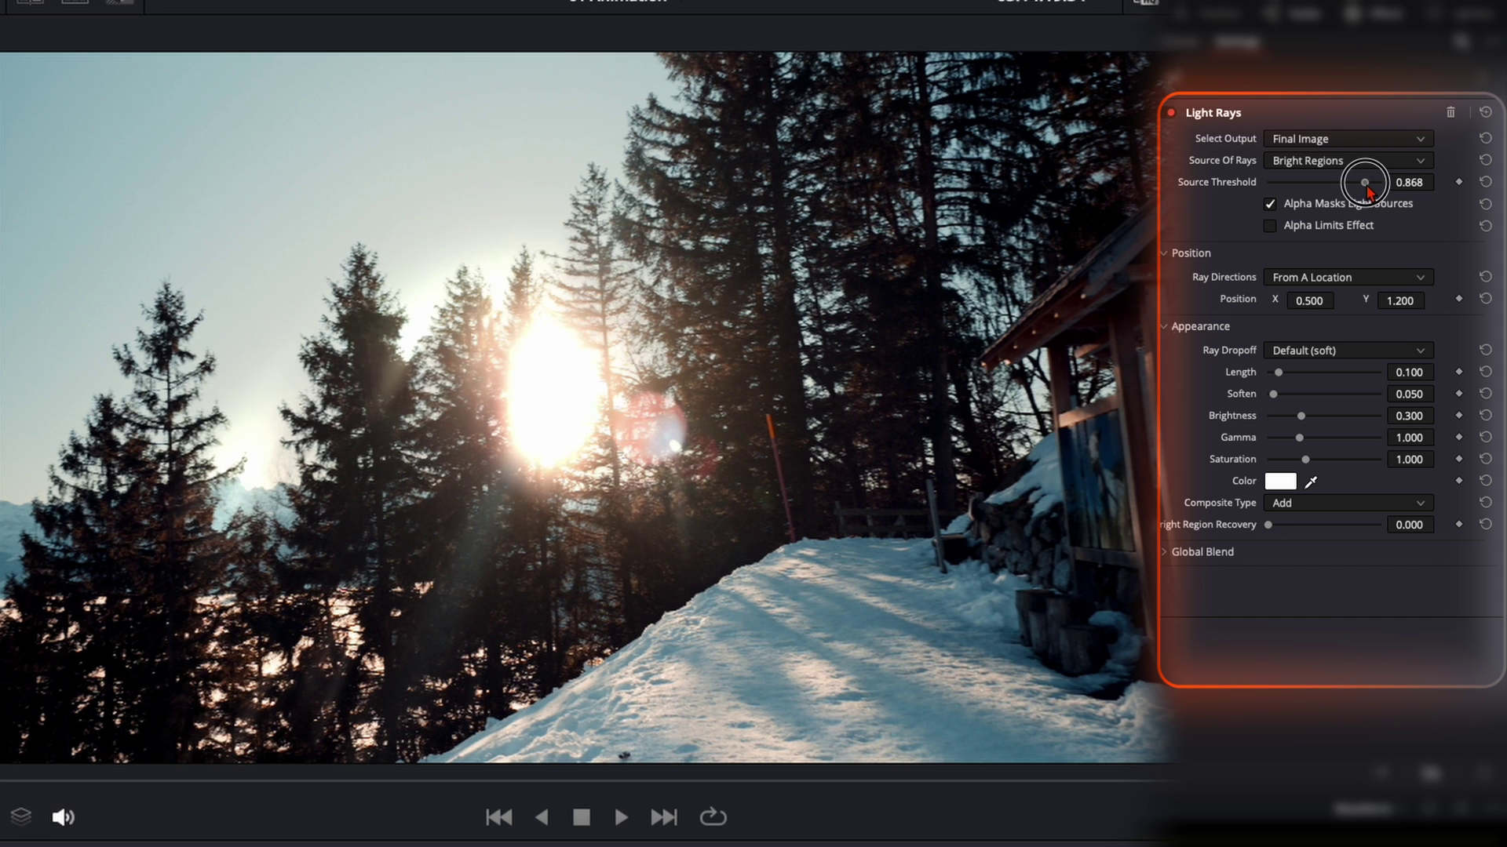
click(1296, 507)
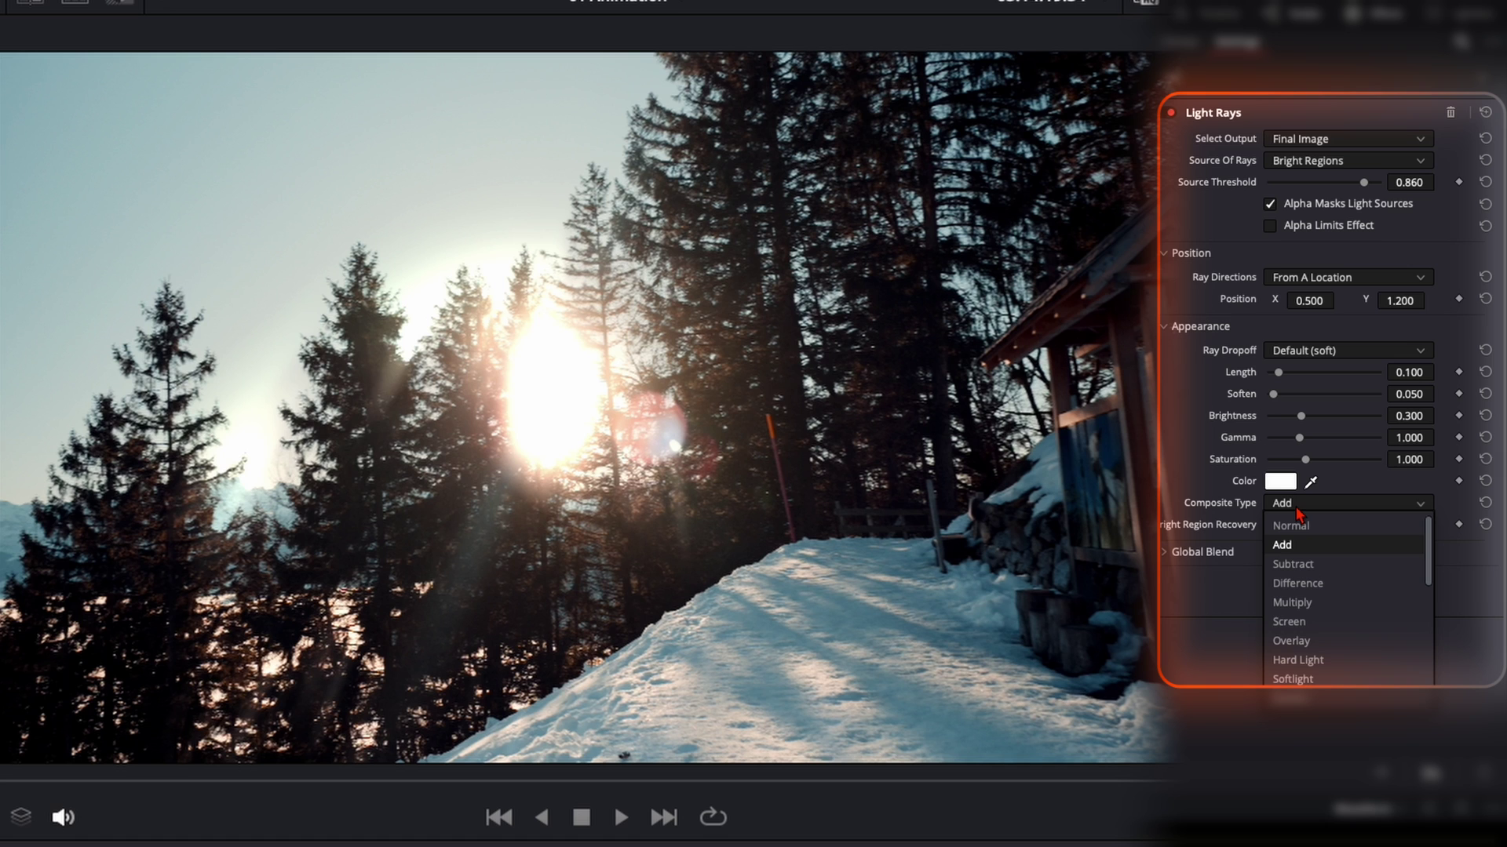
click(1298, 626)
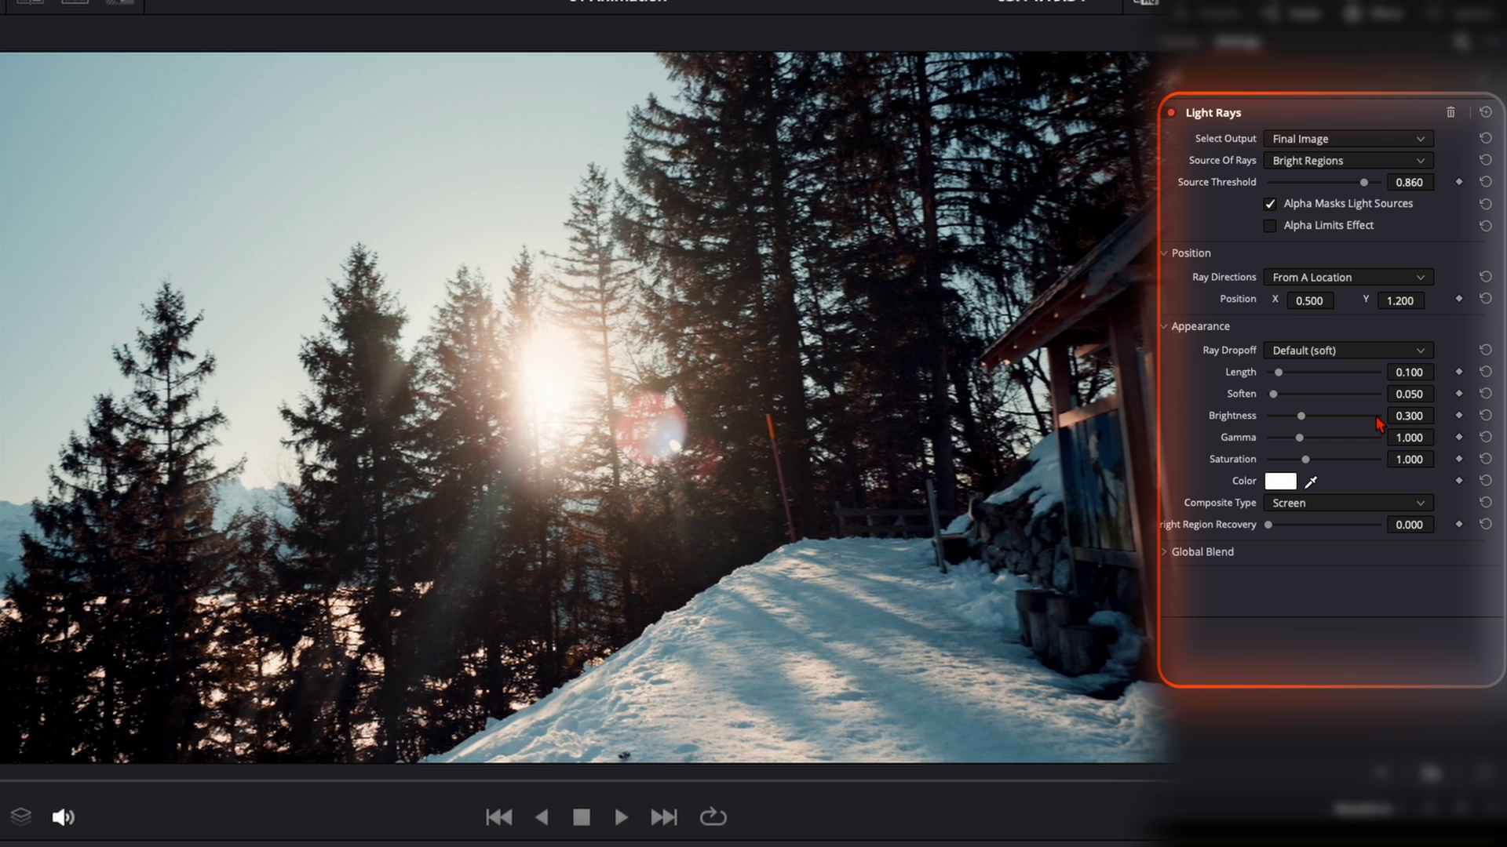
- Lengthen the rays to about 0.496, set Soften 0.070, brighten them, and lower Saturation to 1.302
mouse_move(1279, 375)
mouse_down()
mouse_move(1312, 375)
mouse_move(1295, 375)
mouse_move(1295, 394)
mouse_move(1351, 394)
mouse_move(1283, 394)
mouse_up()
drag(1301, 416, 1325, 463)
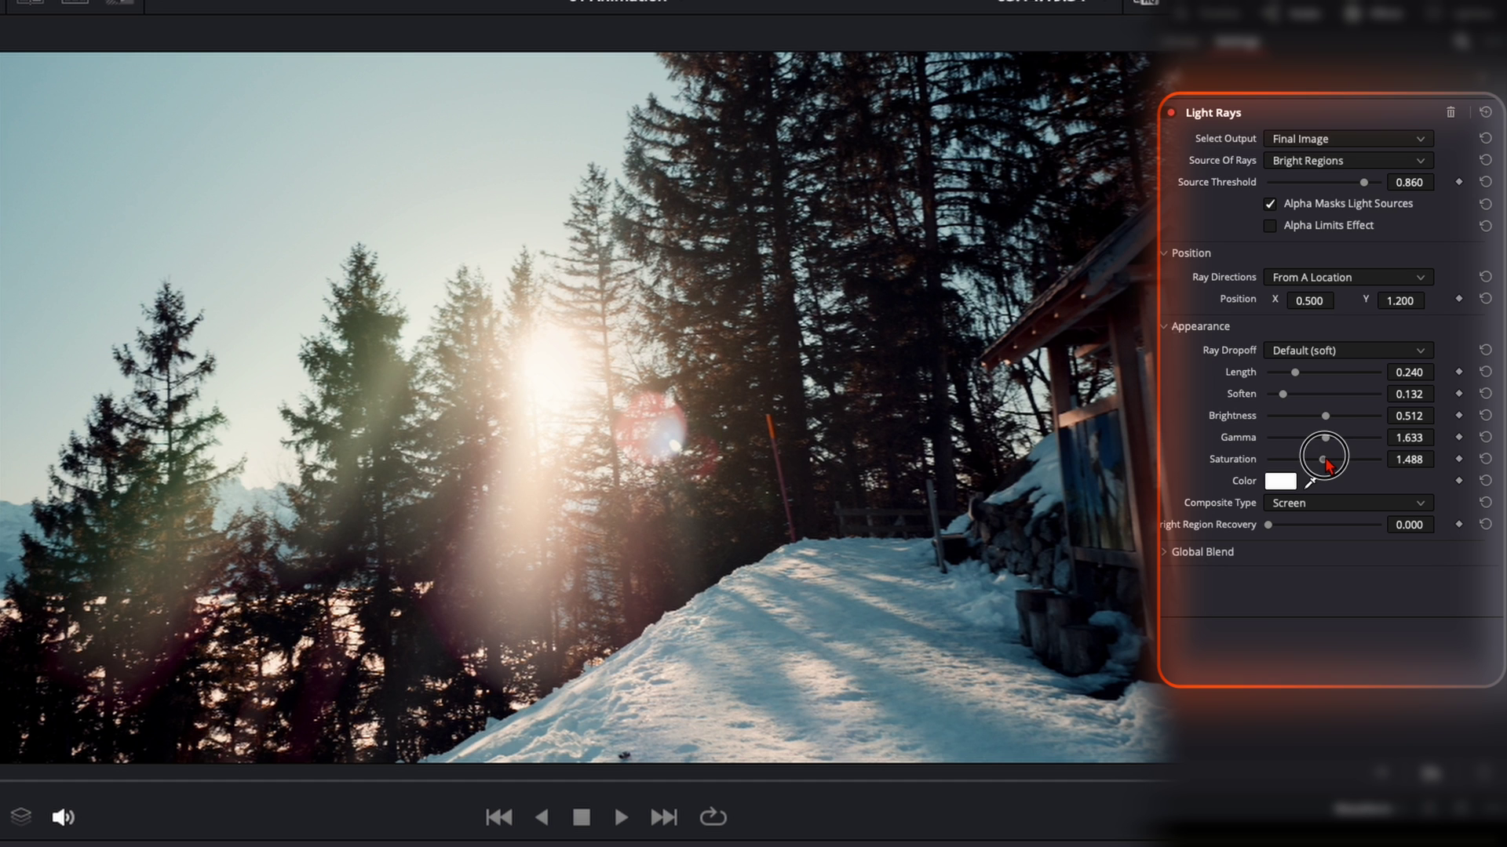
drag(1325, 462, 1318, 462)
drag(1297, 375, 1326, 382)
mouse_move(1284, 400)
mouse_down()
mouse_move(1325, 416)
mouse_move(1286, 421)
mouse_up()
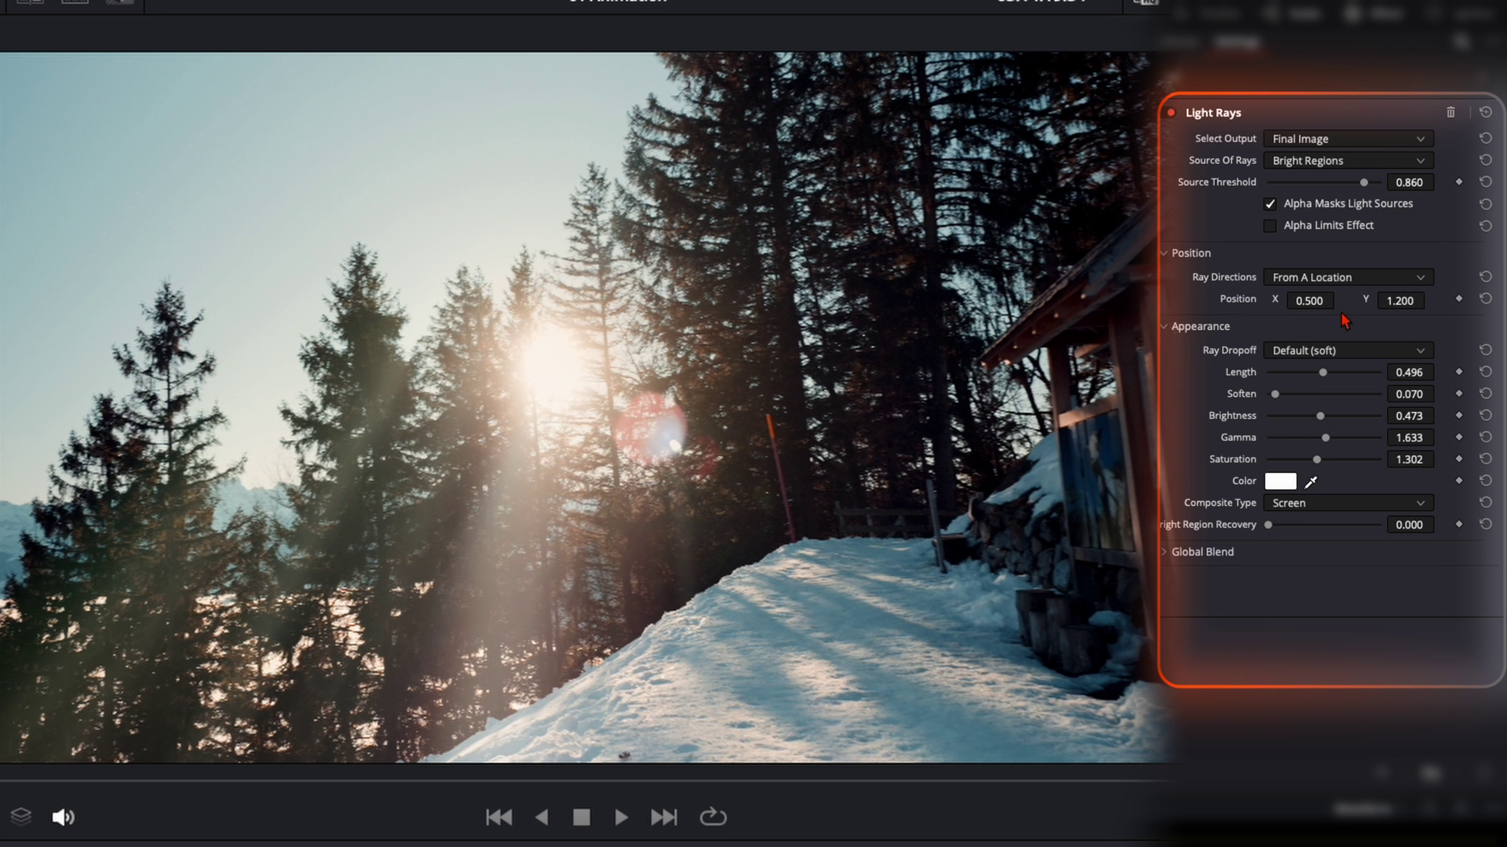
mouse_move(1322, 305)
mouse_down()
mouse_move(1358, 299)
mouse_move(935, 817)
mouse_move(47, 817)
mouse_move(1349, 301)
mouse_move(932, 817)
mouse_move(1339, 299)
mouse_move(1317, 309)
mouse_up()
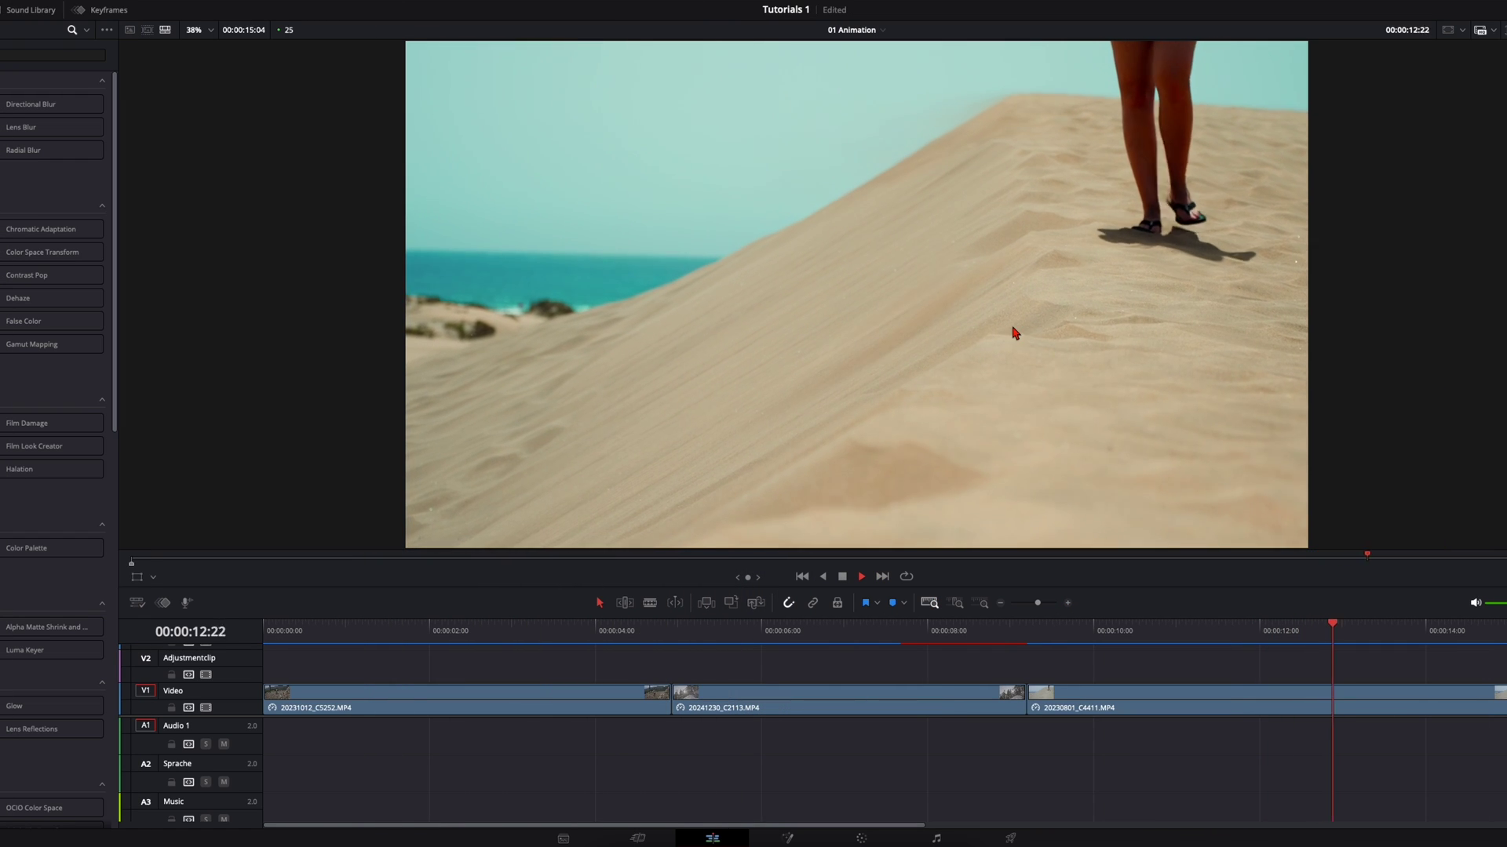
- Replay the desert footage, then select the third clip, 20230801_C4411.MP4, at its start
key(space)
key(/)
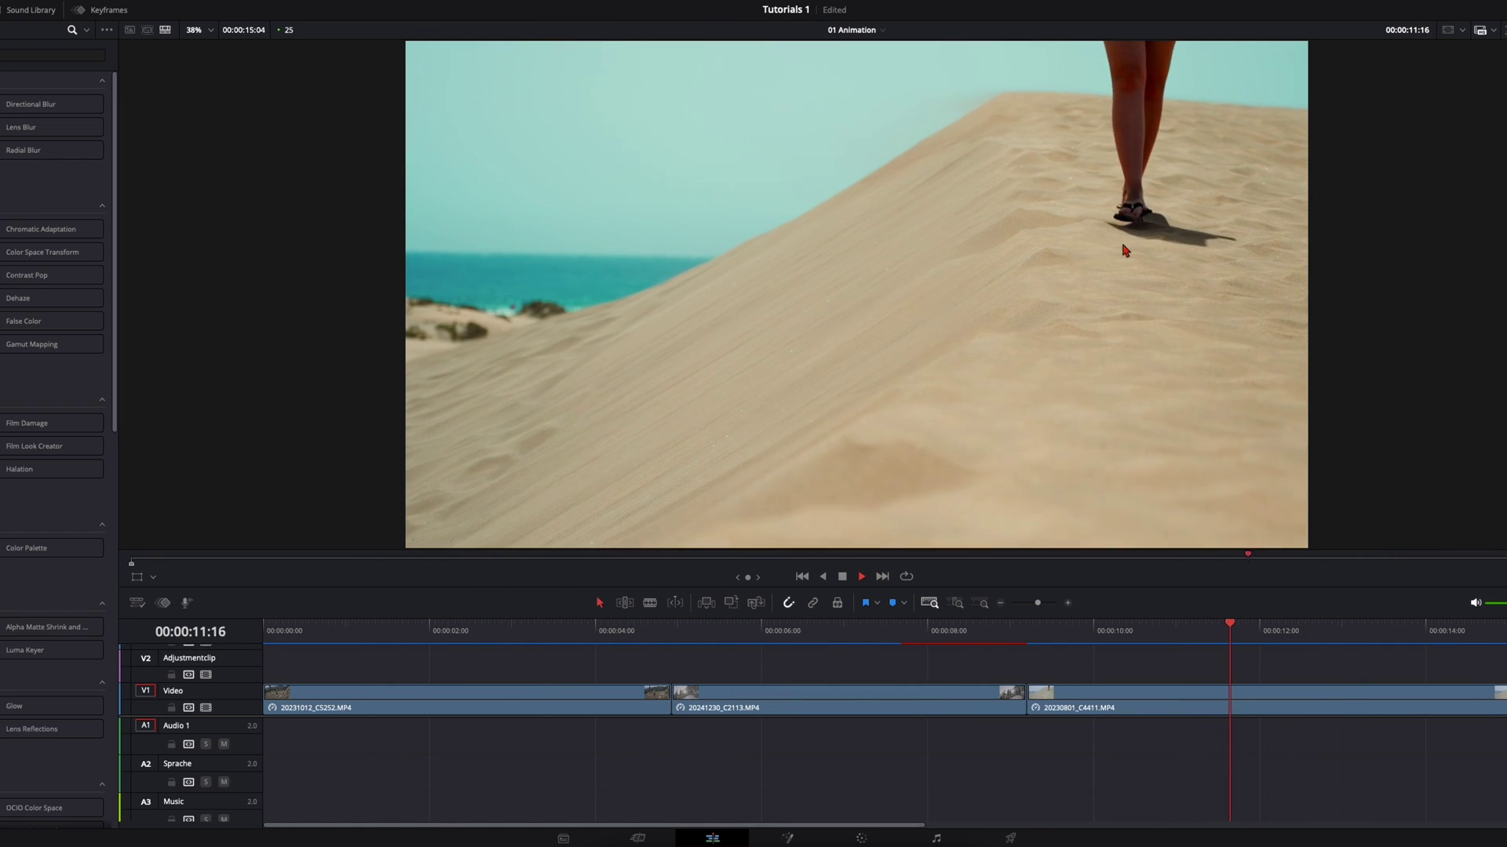
key(space)
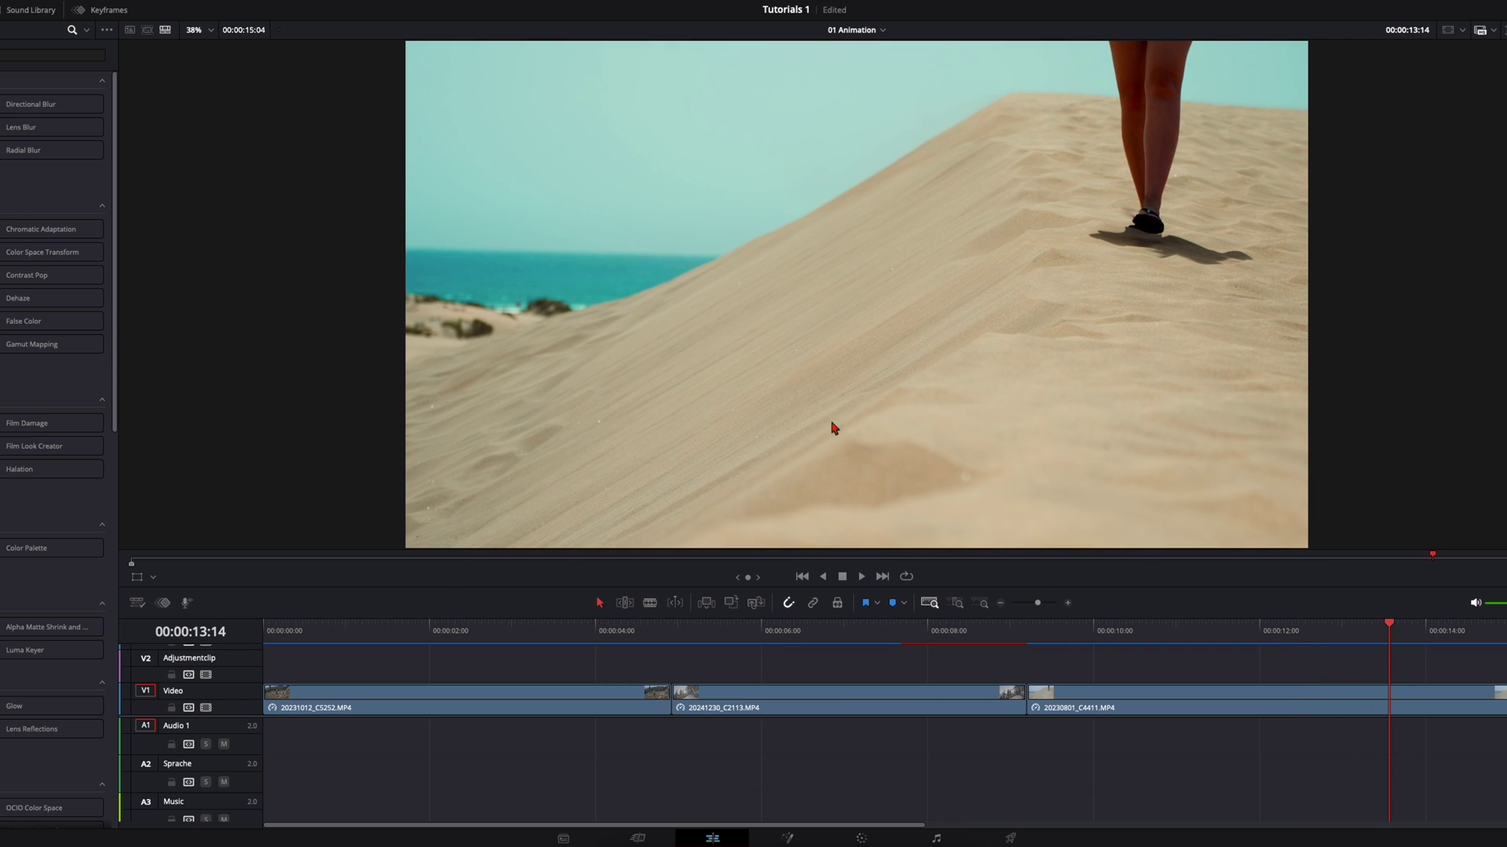
click(1038, 645)
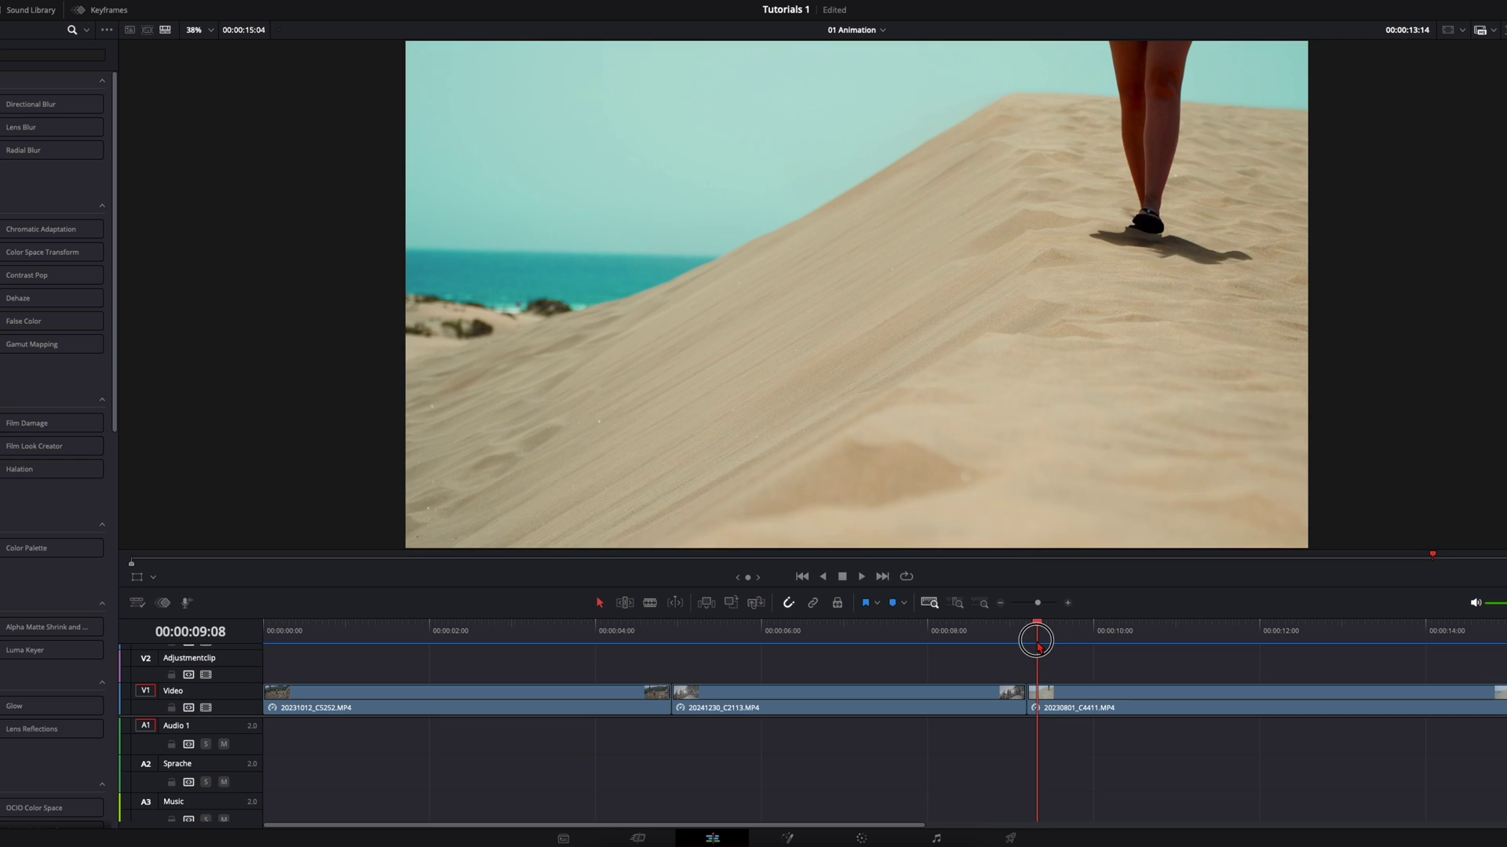
drag(1035, 634, 1028, 634)
click(1084, 710)
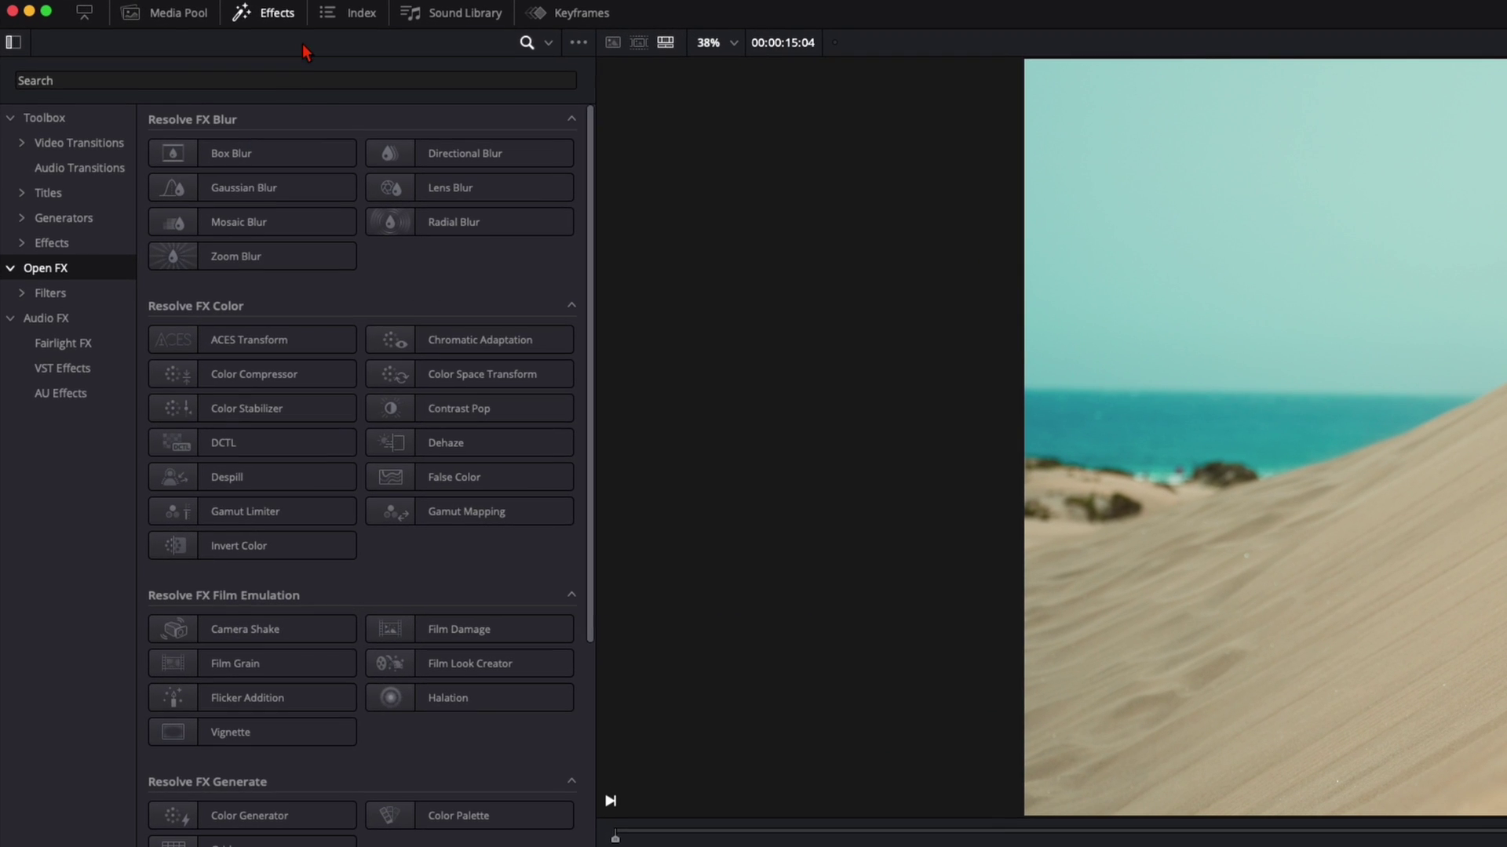
- Search the effects library for 'fast' and drop Fast Noise onto the third clip
click(214, 14)
click(214, 13)
click(297, 74)
text(fast)
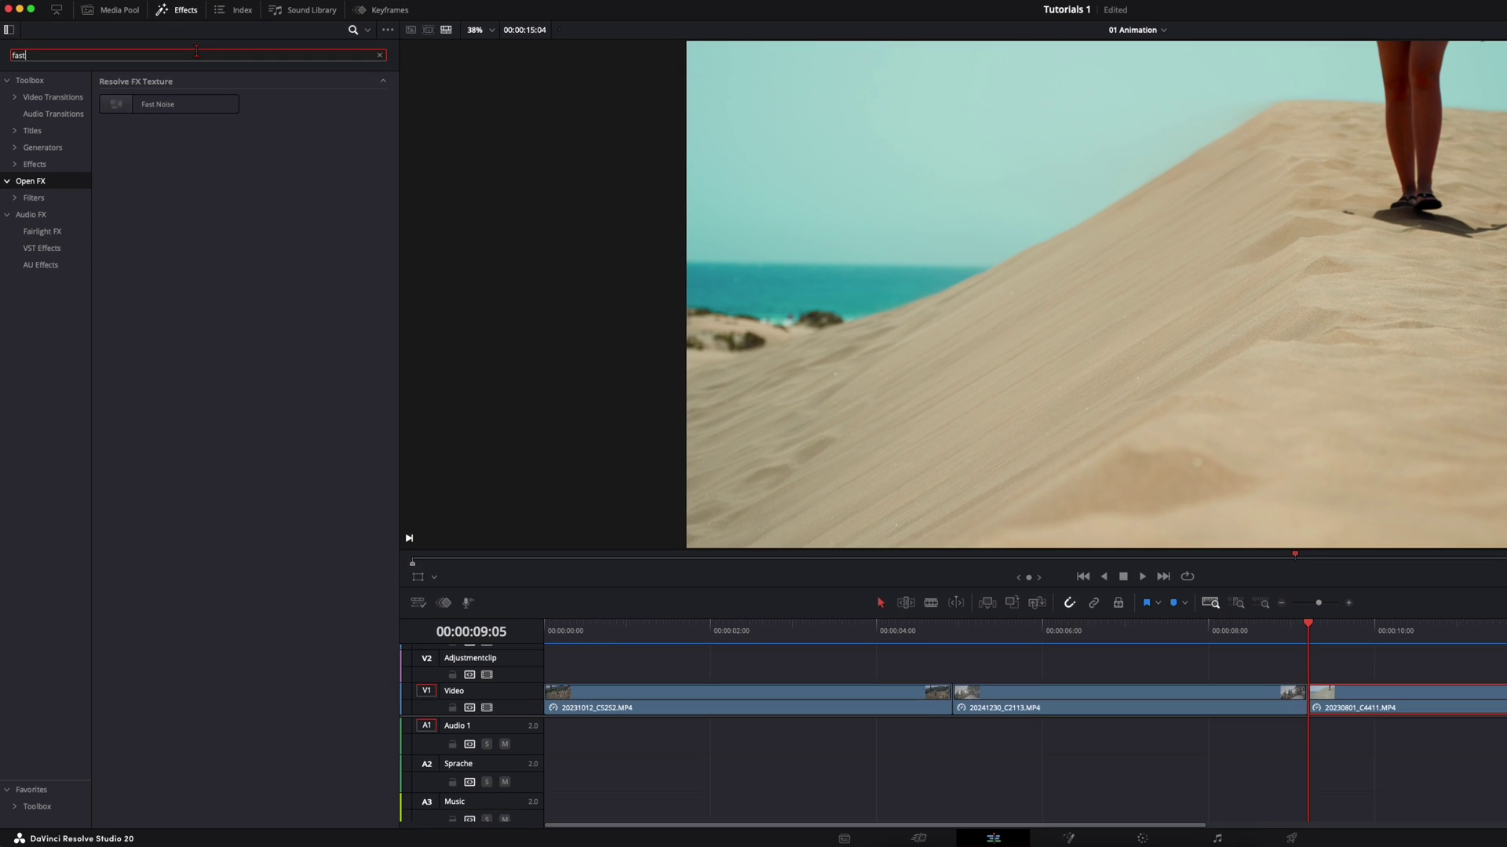
drag(157, 104, 1412, 705)
drag(782, 704, 782, 705)
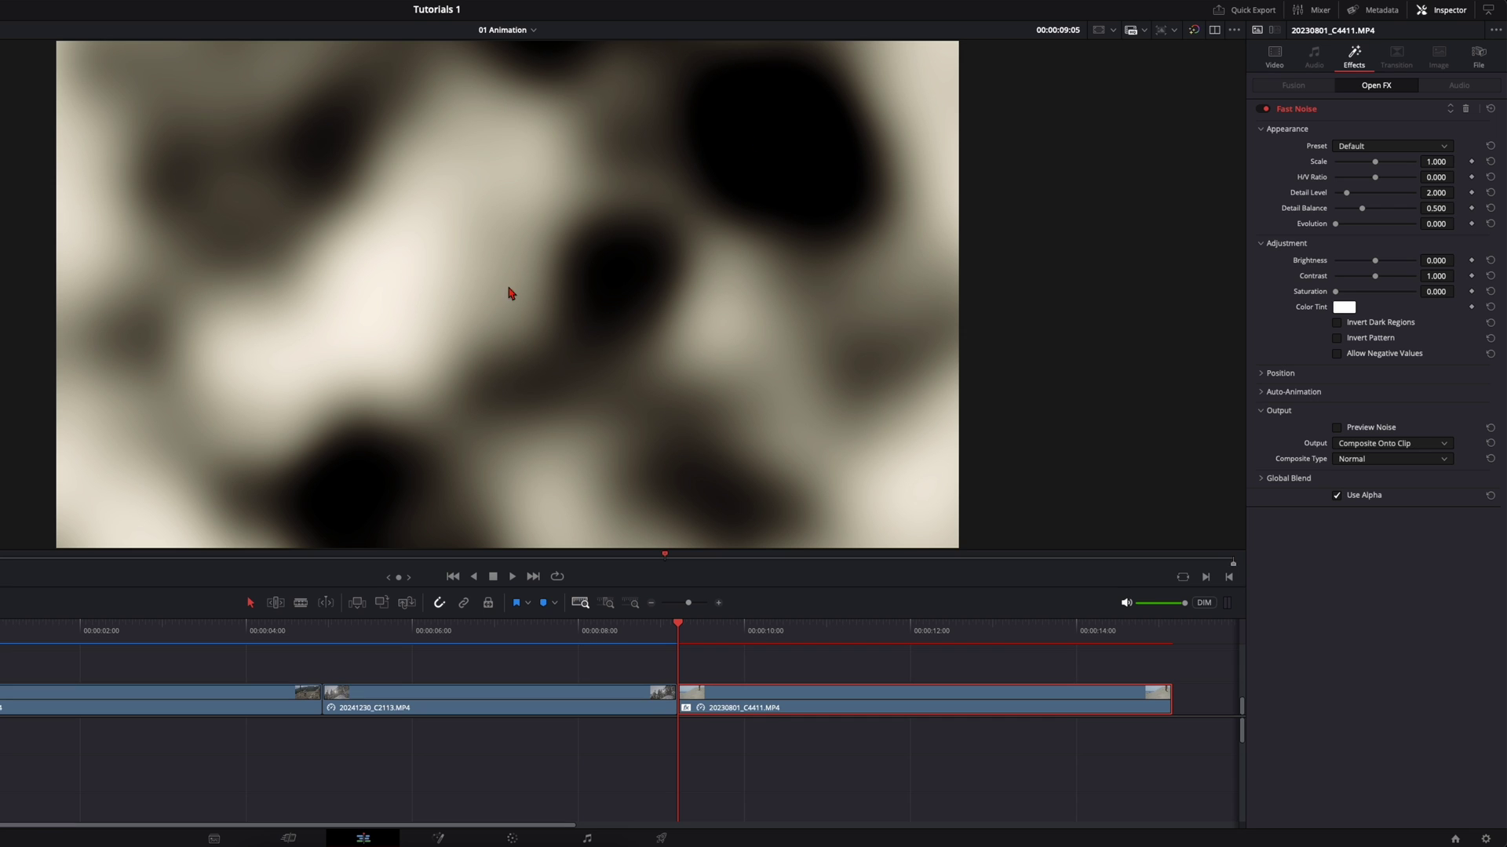
- Advance the Fast Noise evolution to 0.450
mouse_move(1336, 226)
mouse_down()
mouse_move(1378, 225)
mouse_move(1326, 233)
mouse_move(1390, 230)
mouse_move(1335, 232)
mouse_up()
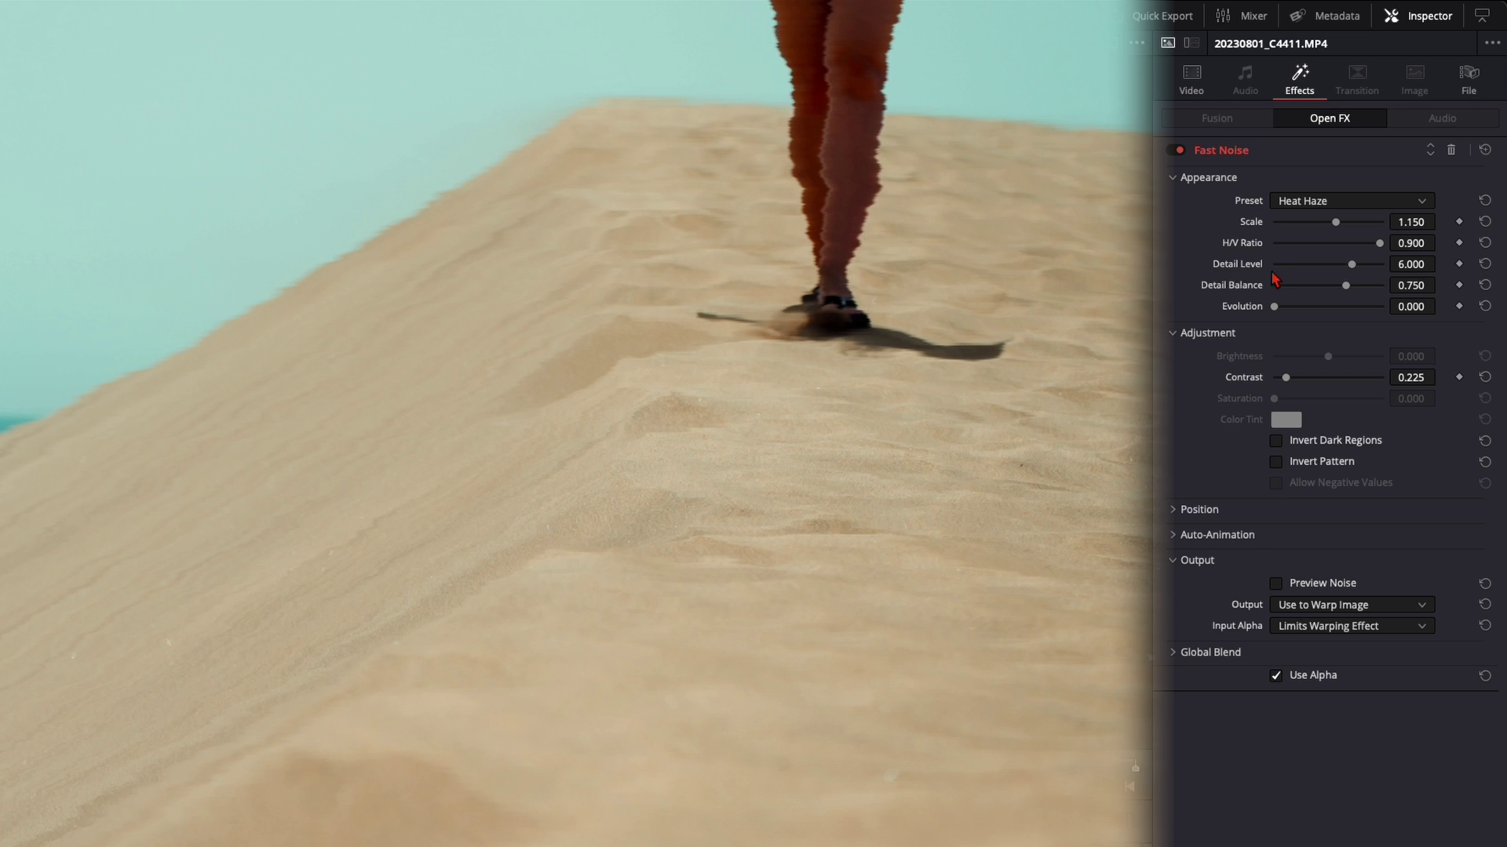
- Set the Fast Noise Scale to 2.000 and lower the H/V Ratio to 0.287
drag(1336, 223, 1299, 225)
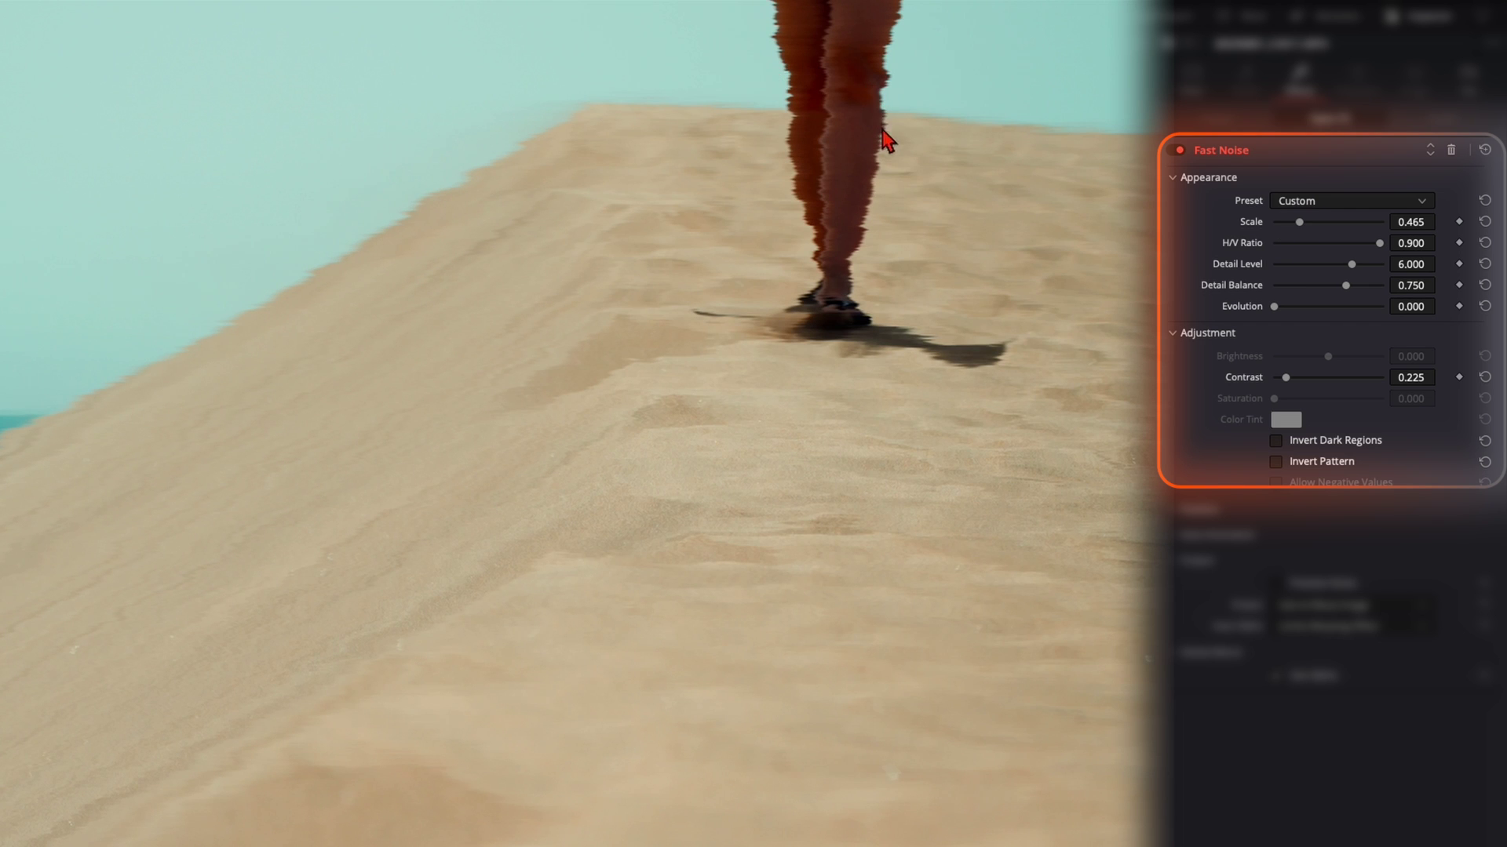
drag(1300, 222, 1457, 219)
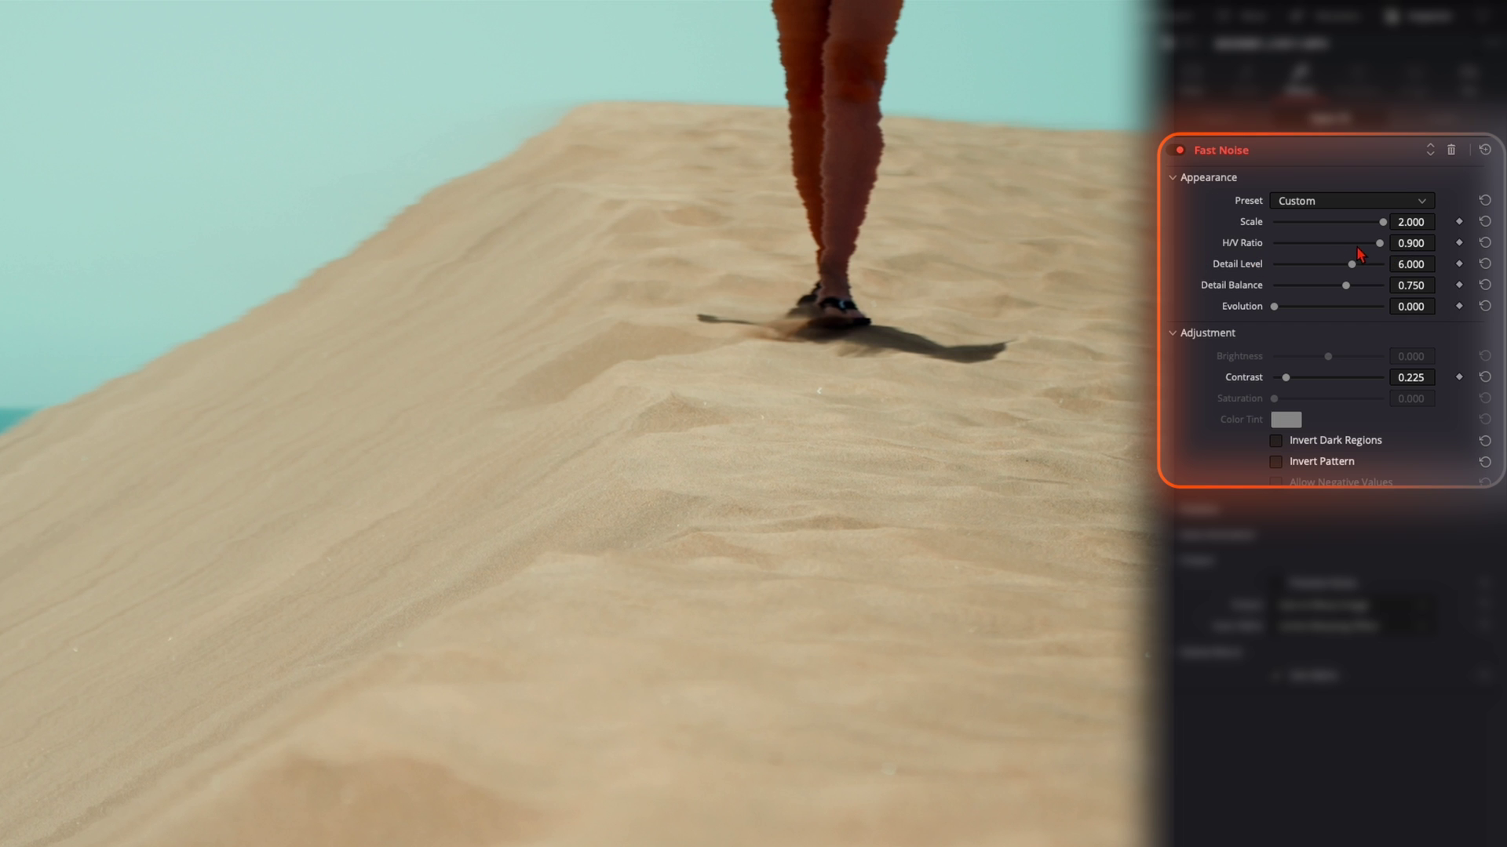
drag(1379, 243, 1352, 297)
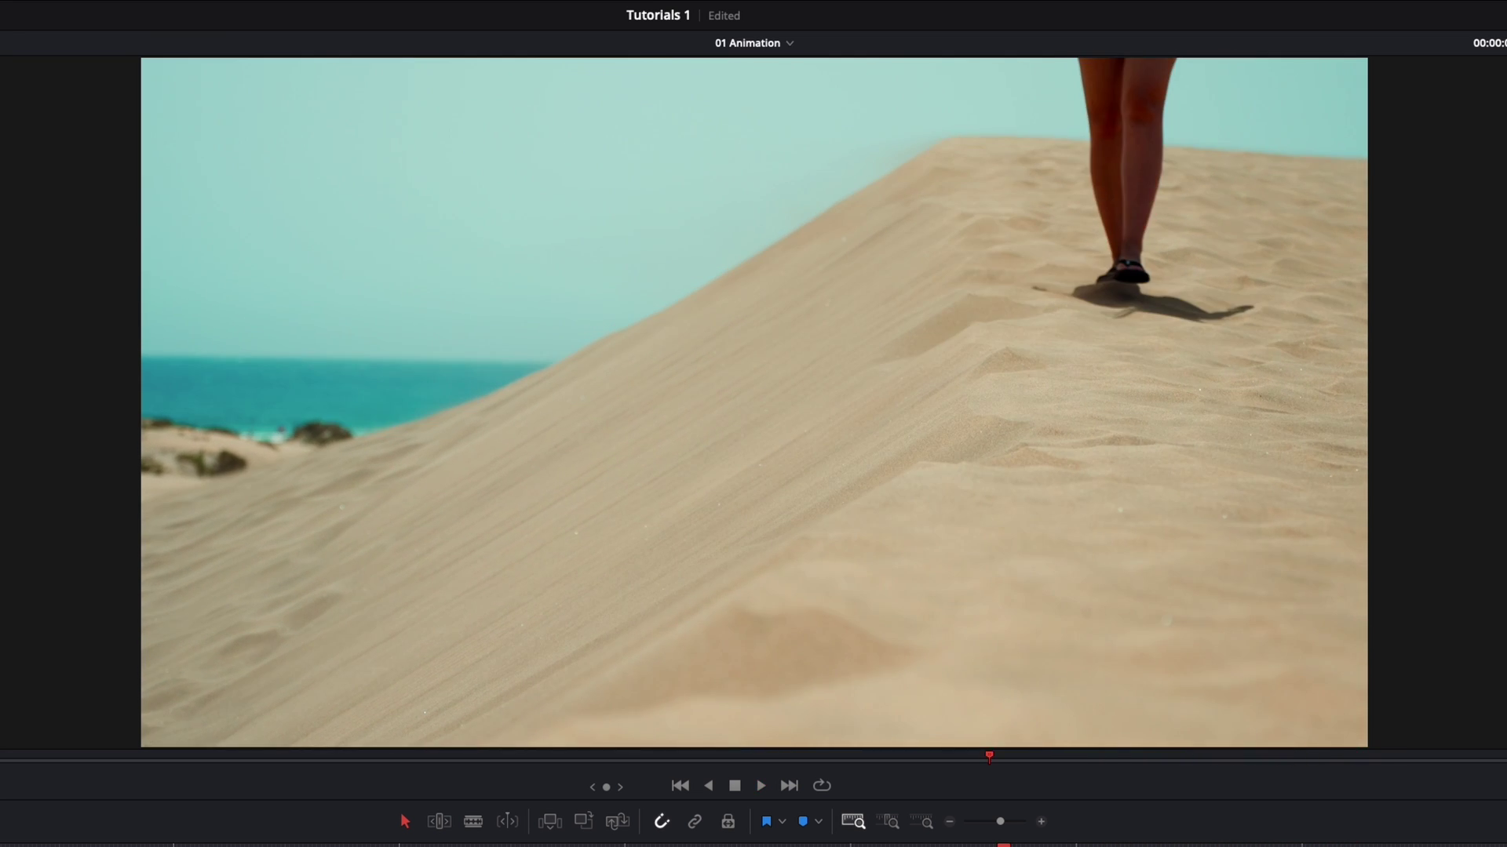
key(space)
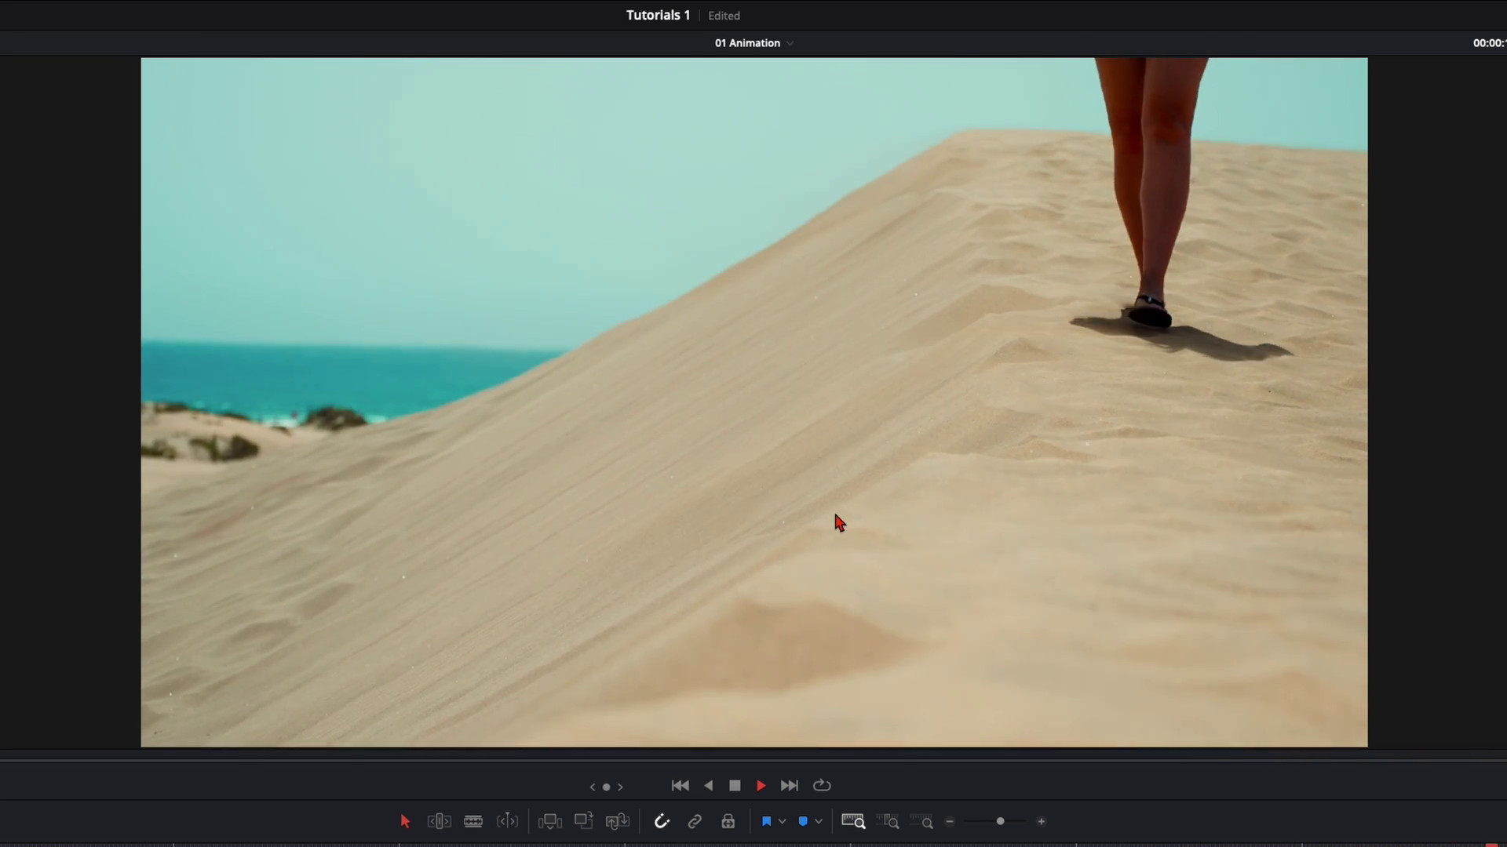
key(space)
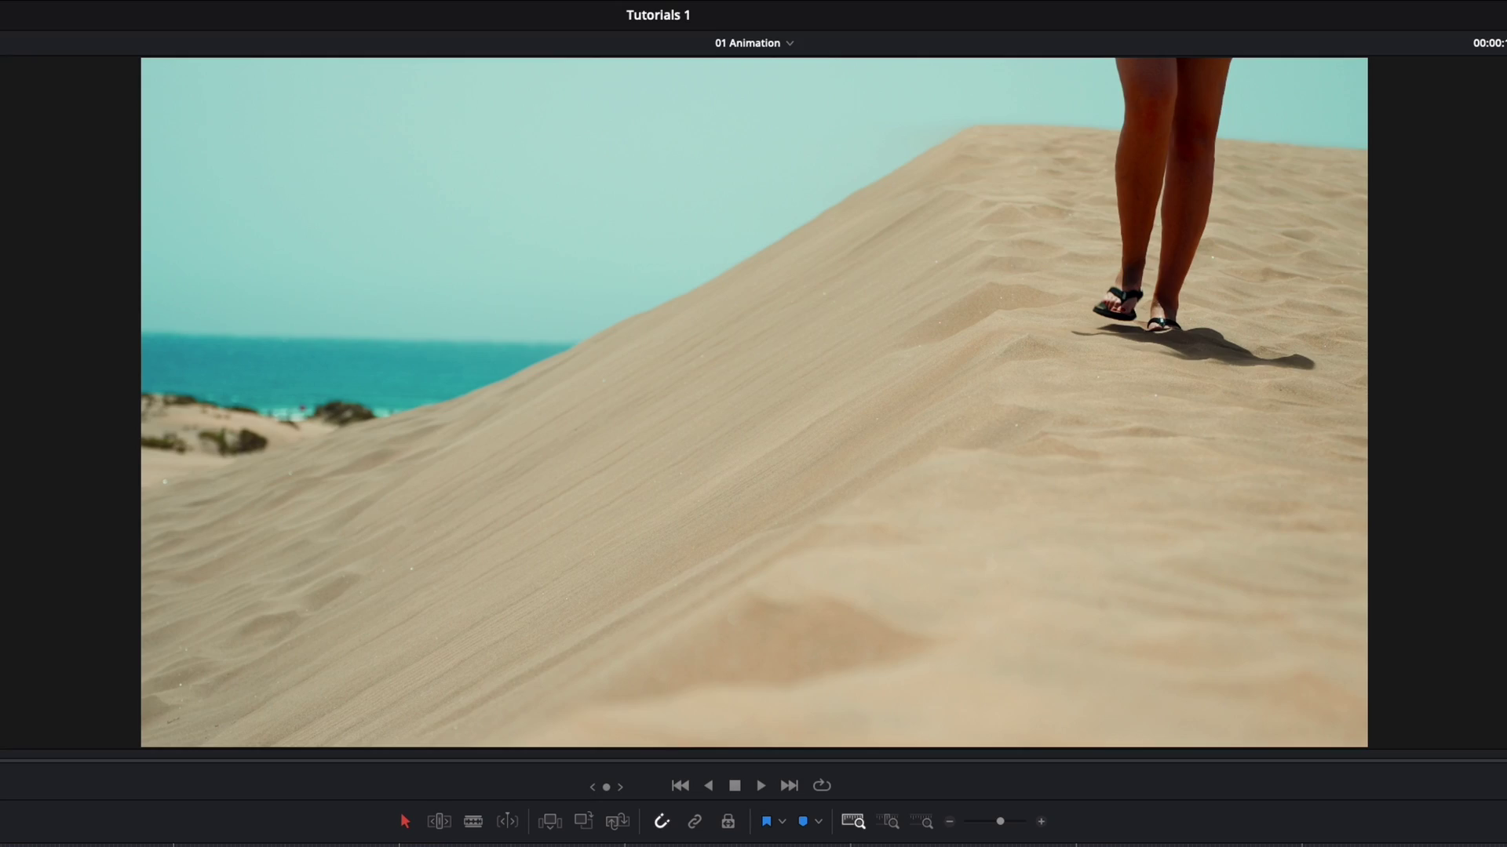
key(space)
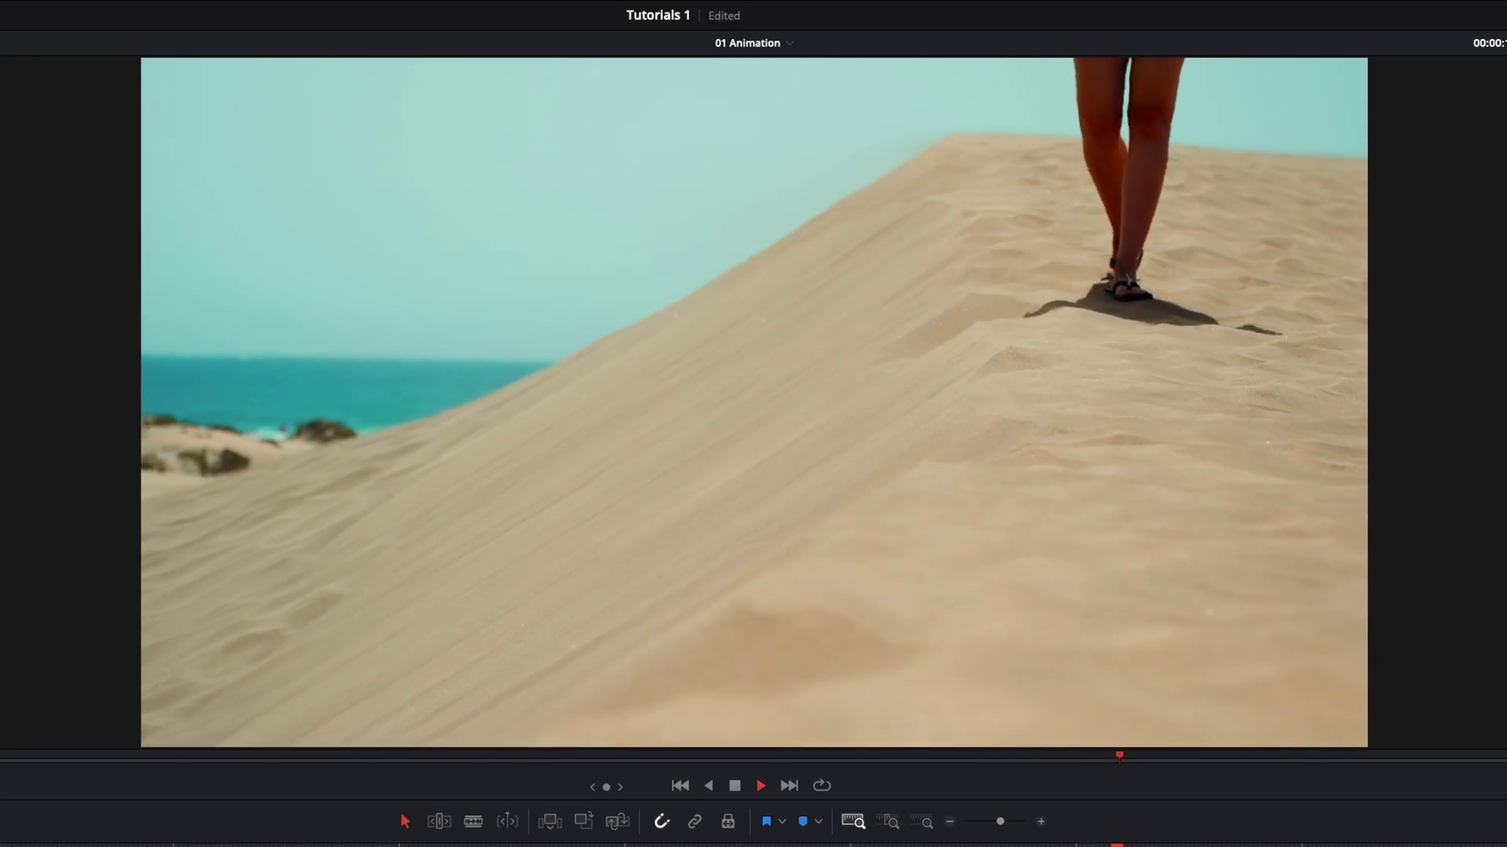